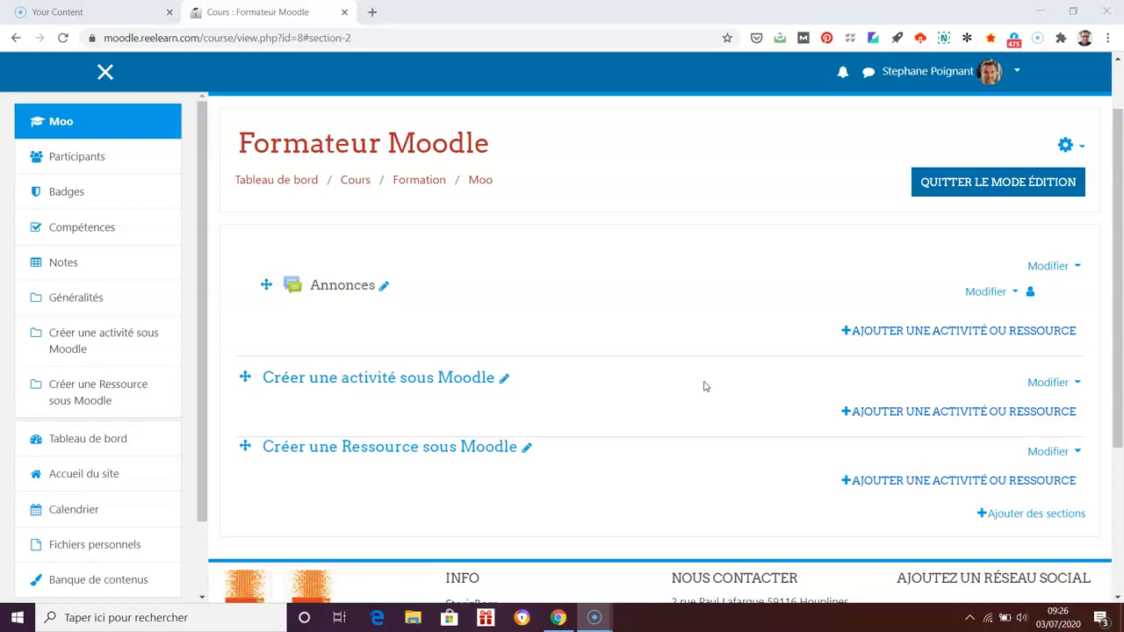
- Turn off editing mode for the Formateur Moodle course and log out of the site
click(999, 183)
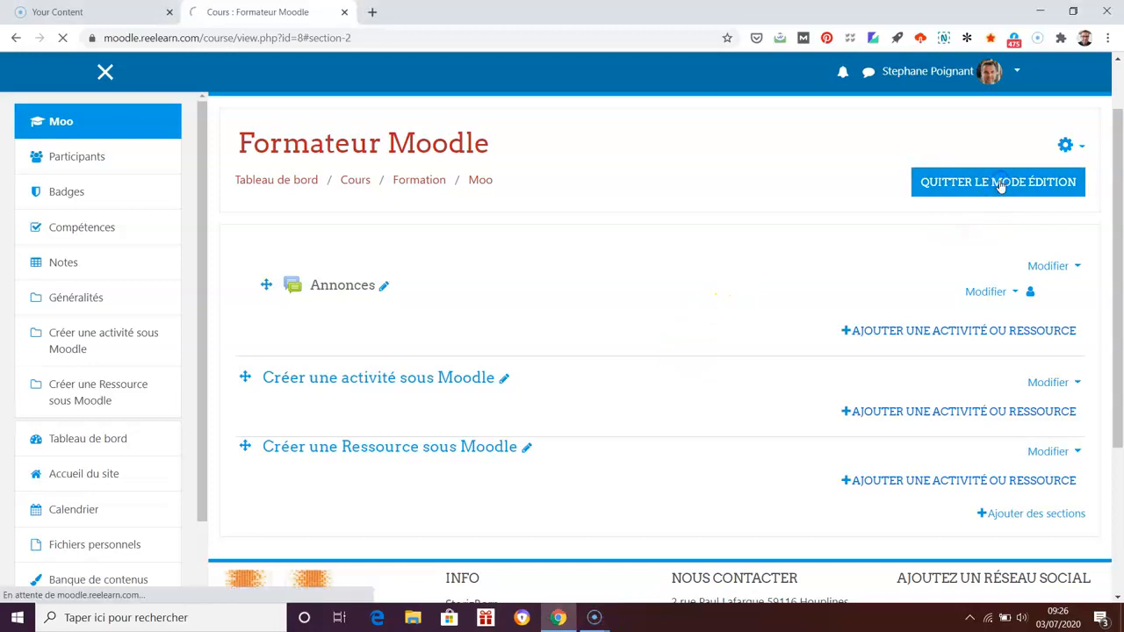
click(1016, 73)
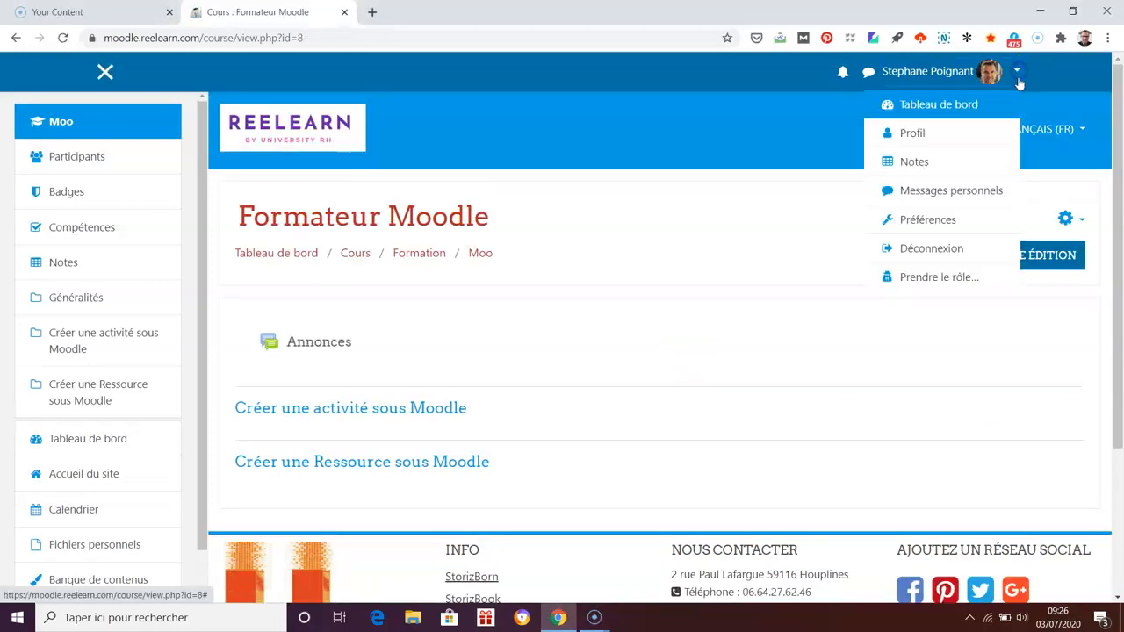
click(961, 250)
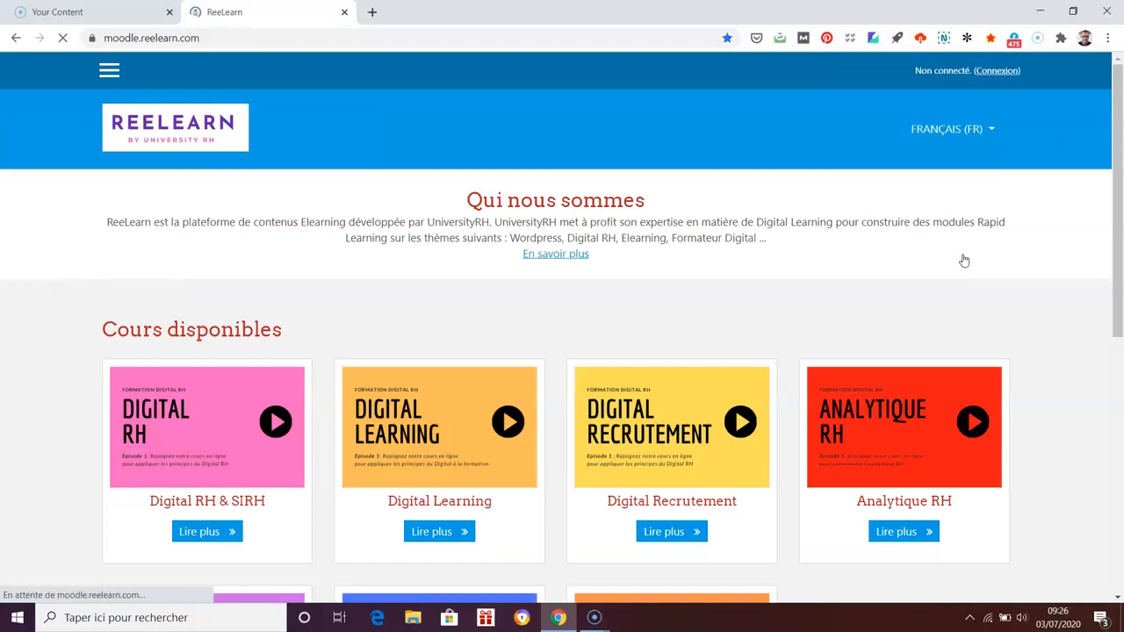
- Log back in to the ReeLearn site with the prefilled credentials
scroll(1056, 372, down, 5)
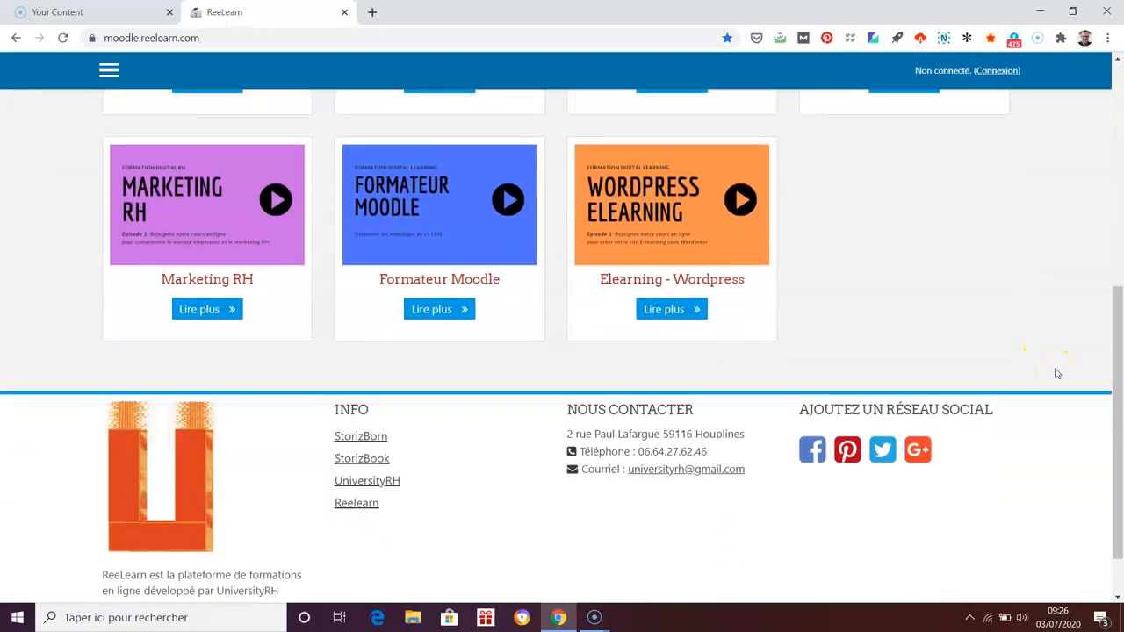
scroll(1056, 373, up, 5)
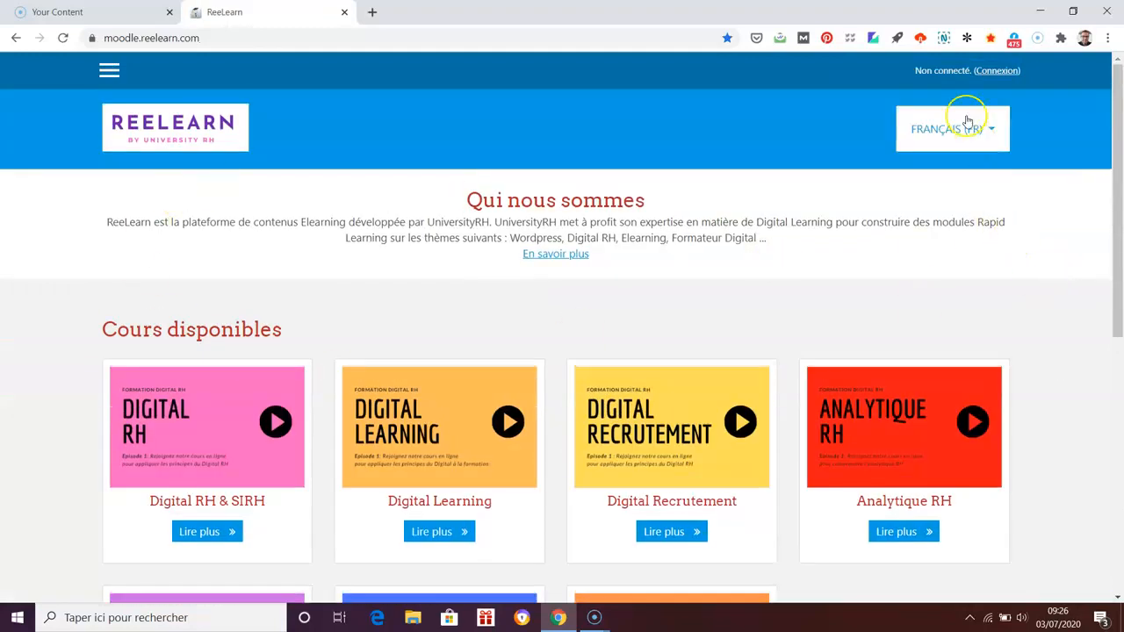
click(1001, 71)
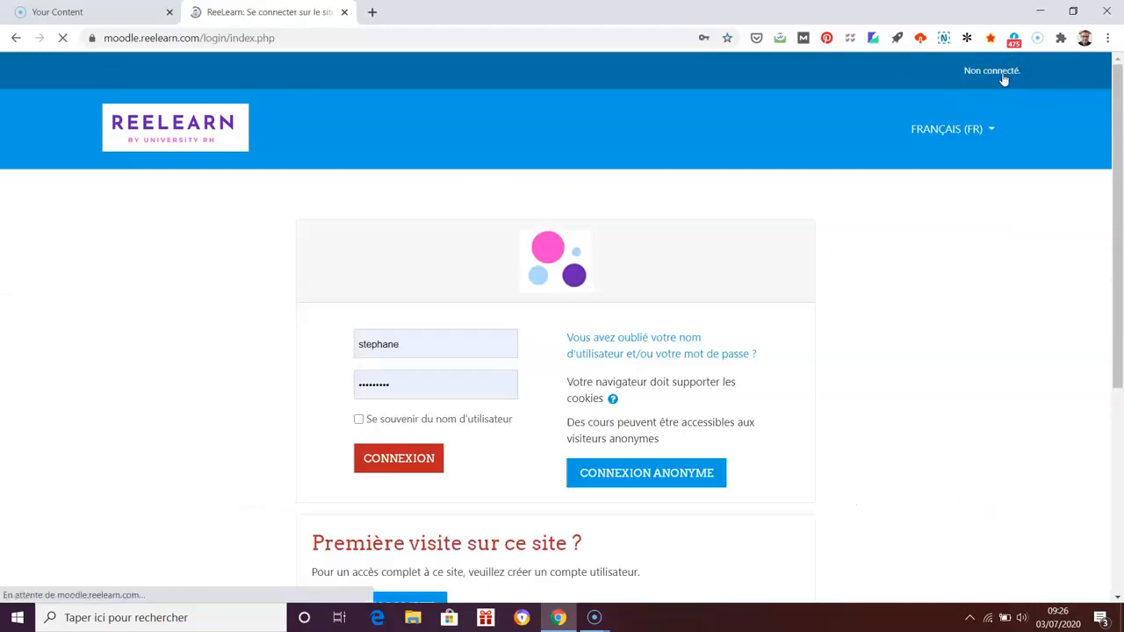
click(415, 462)
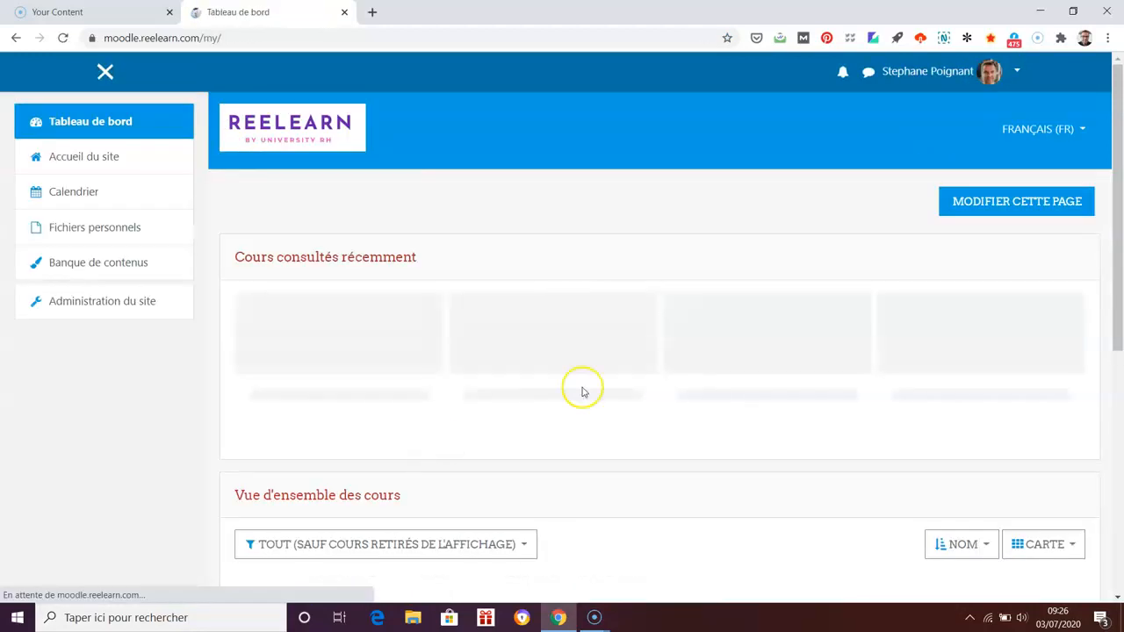
- Open the Formateur Moodle course from the site home and turn on its editing mode
click(98, 160)
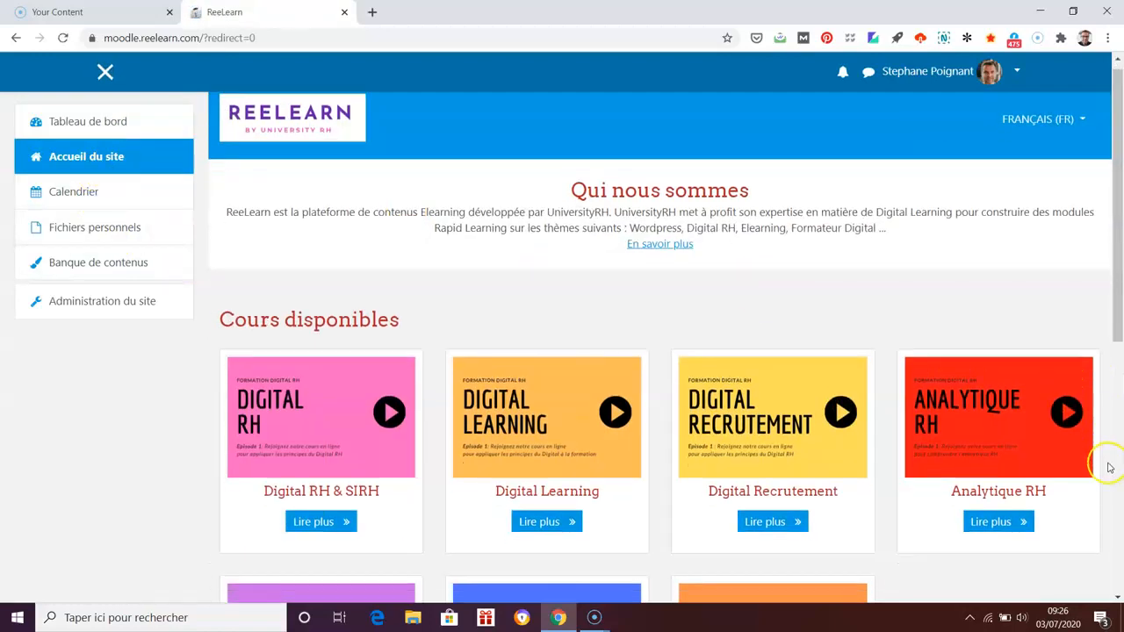
scroll(1107, 464, down, 3)
click(553, 539)
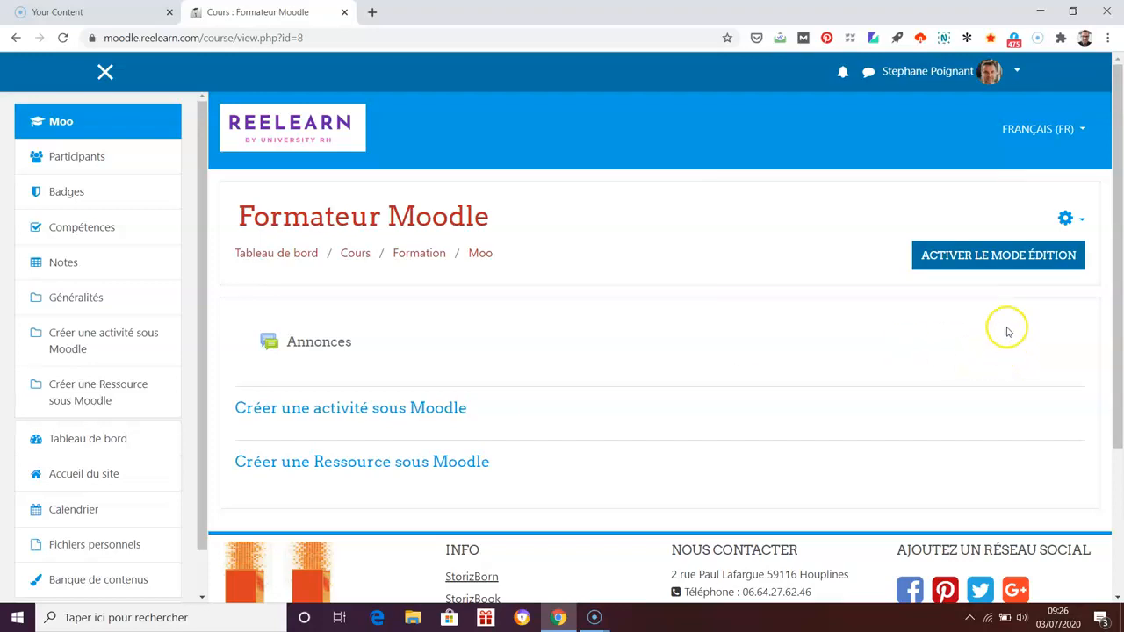
click(1004, 256)
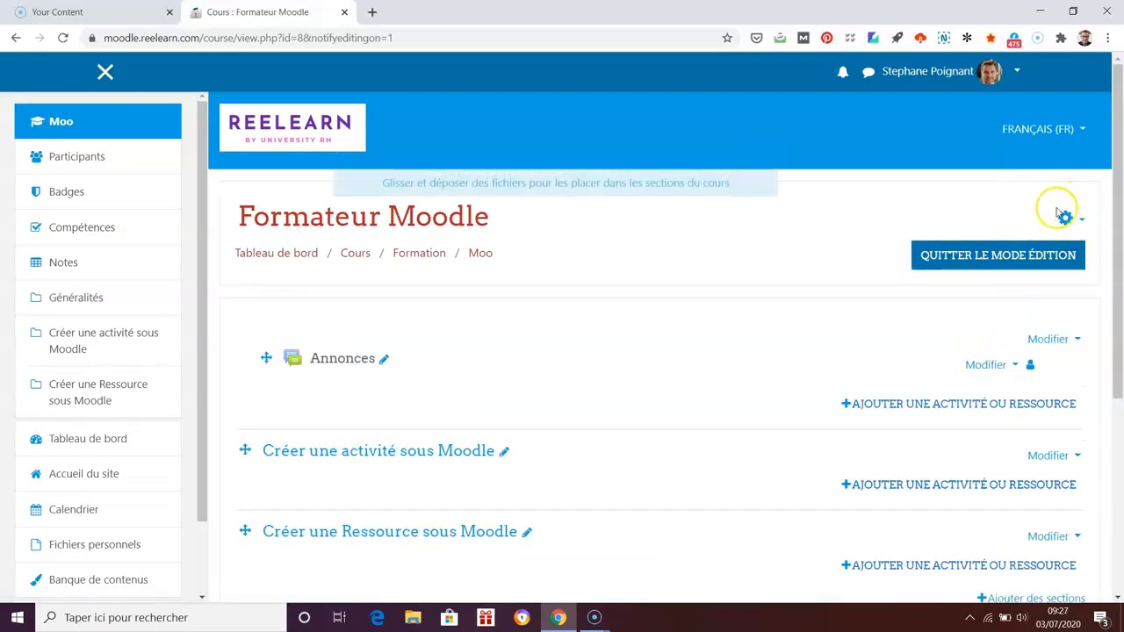
- Add one section at the end of the course and name it "Outils de la Formation"
scroll(754, 387, down, 1)
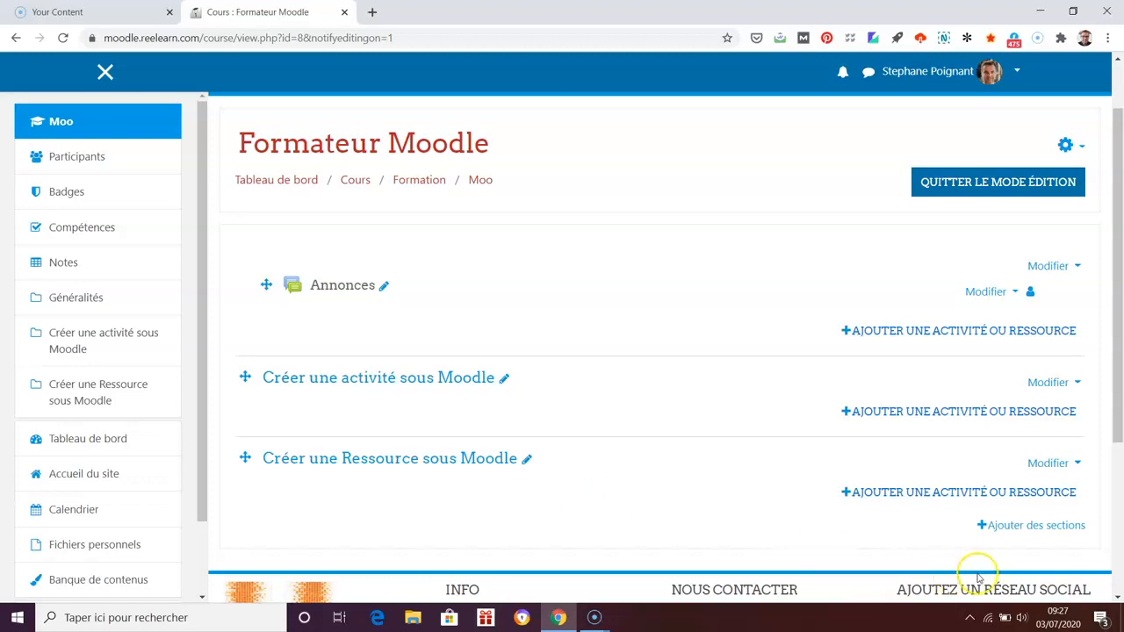
click(1021, 529)
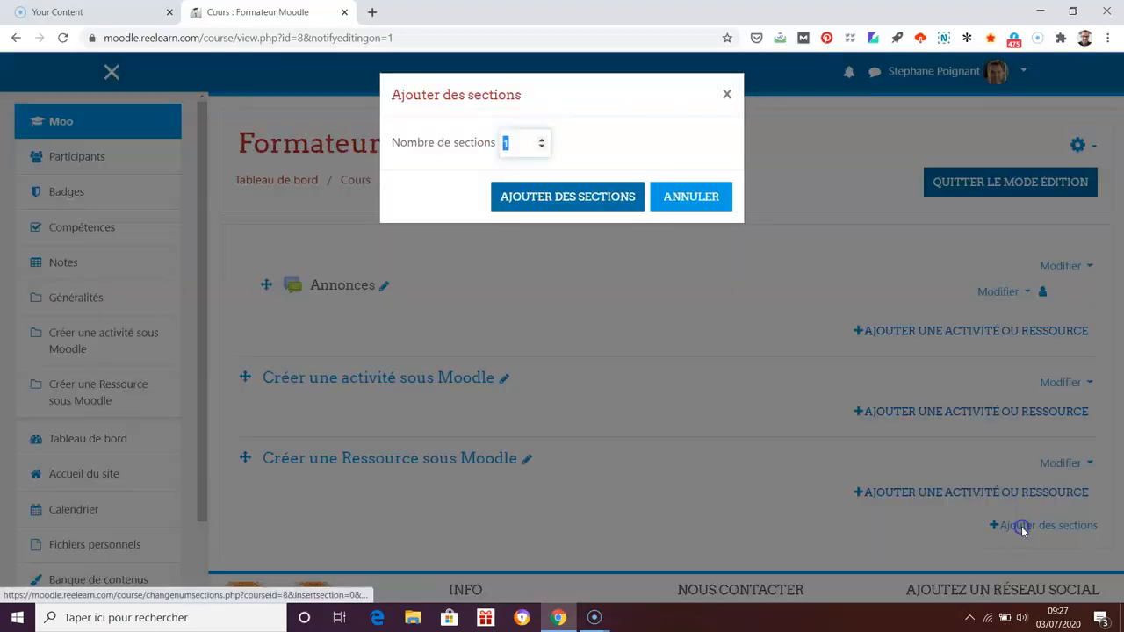
click(590, 202)
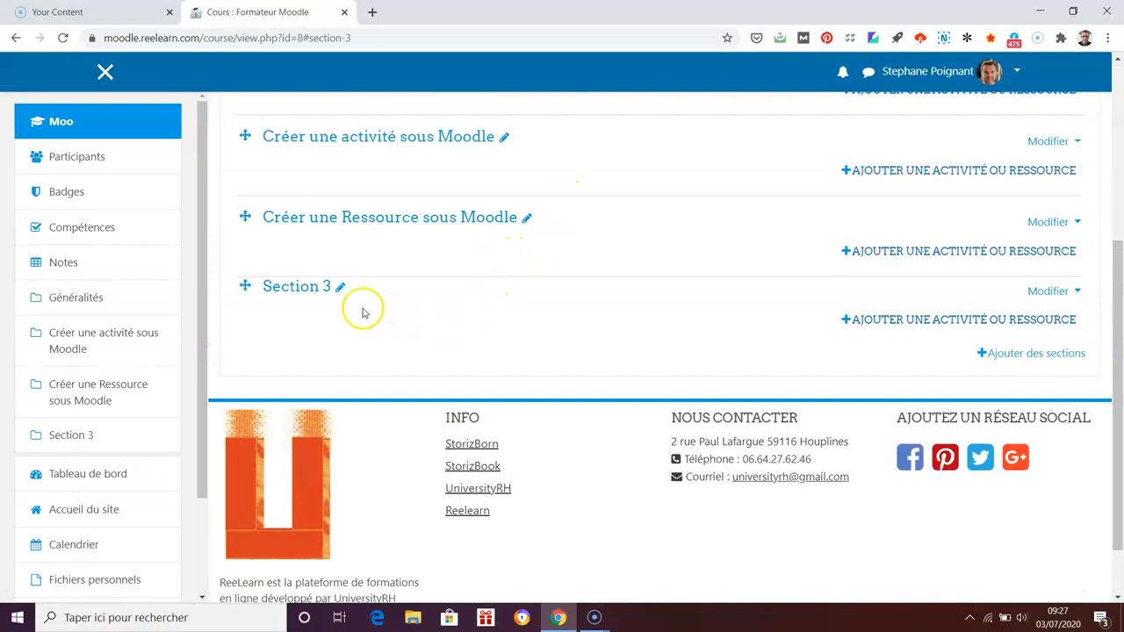
click(337, 288)
text(Outils de la)
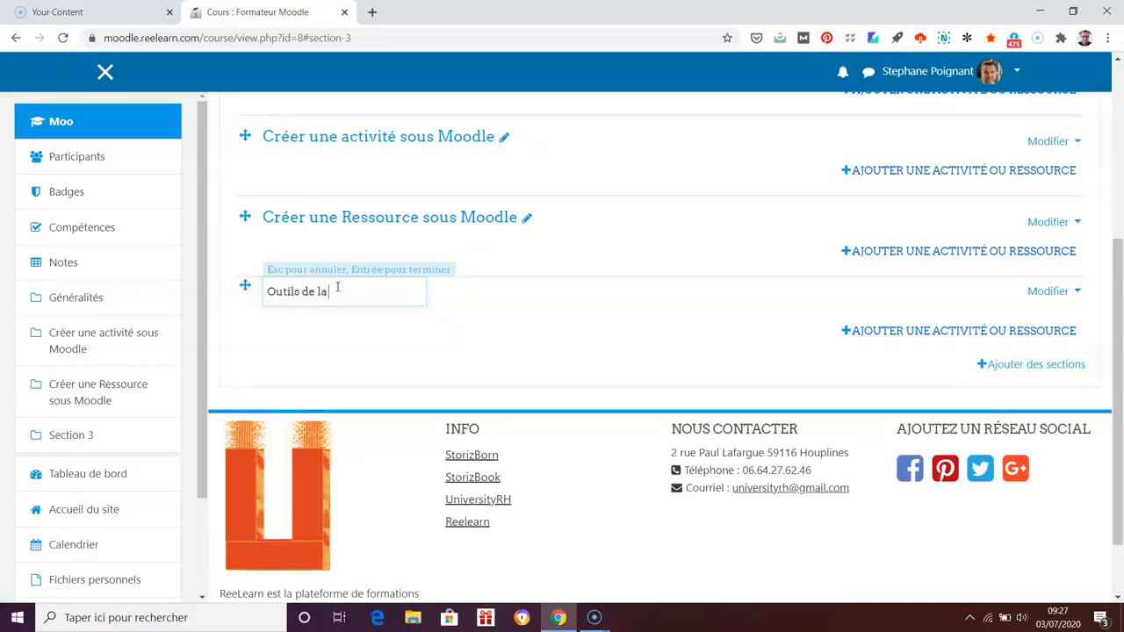
text( Formation)
key(Return)
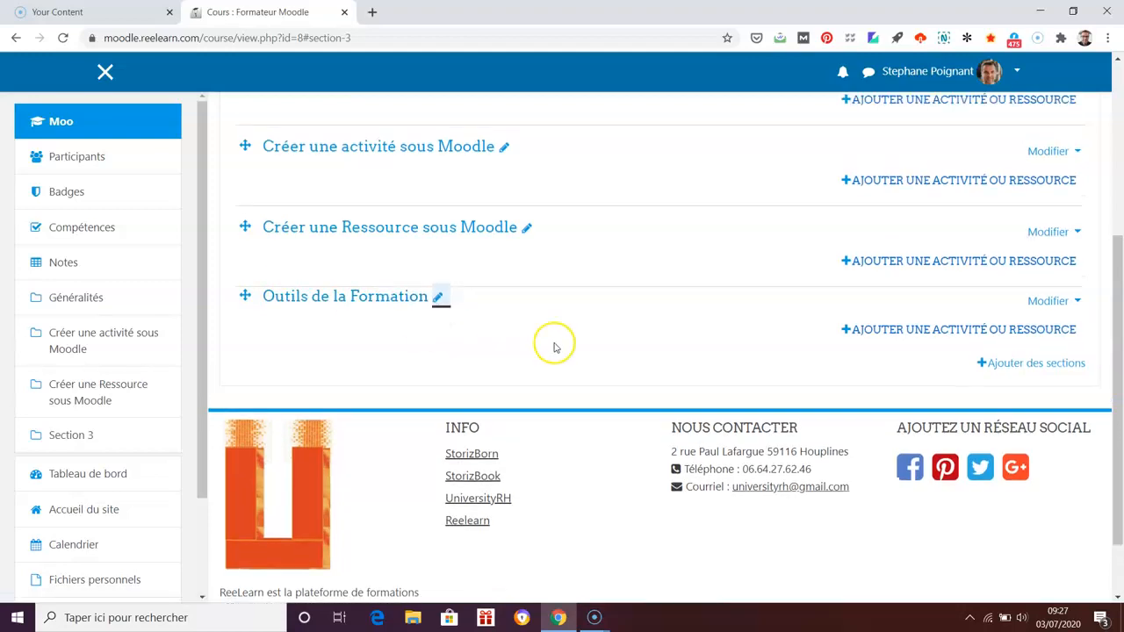
- Move the "Outils de la Formation" section above "Créer une activité sous Moodle"
scroll(598, 395, up, 2)
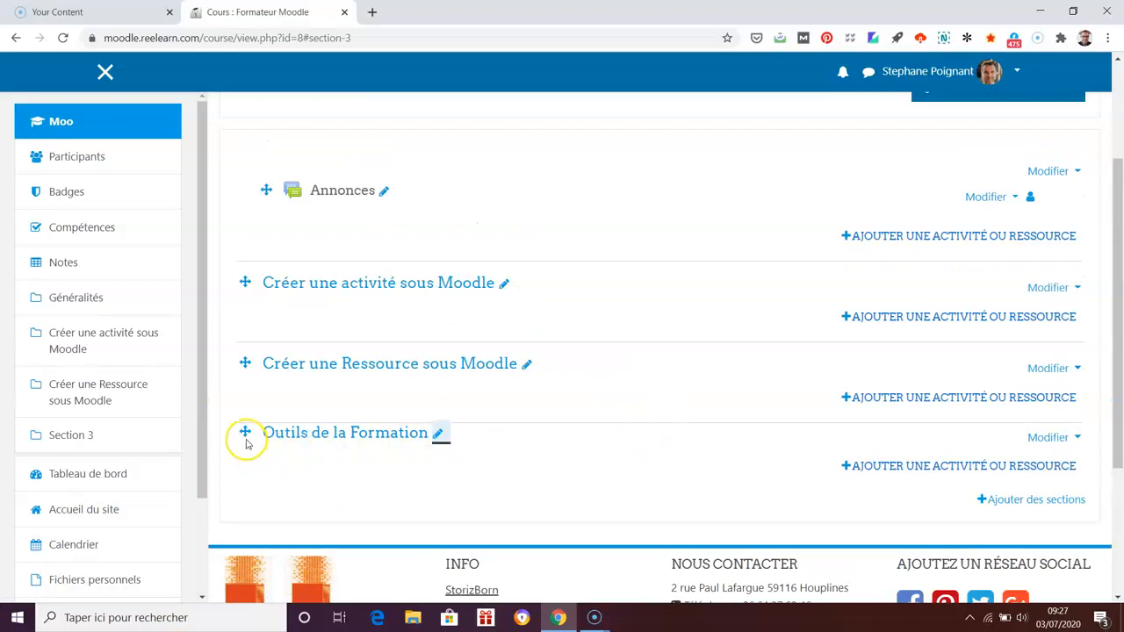
drag(245, 433, 235, 255)
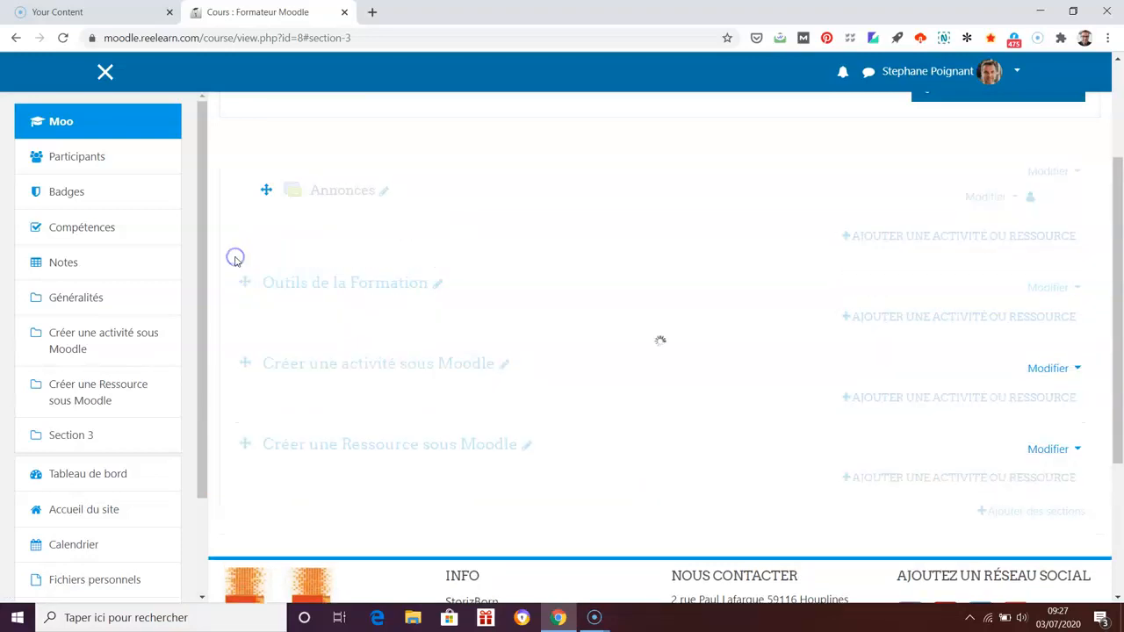
drag(1119, 454, 1119, 422)
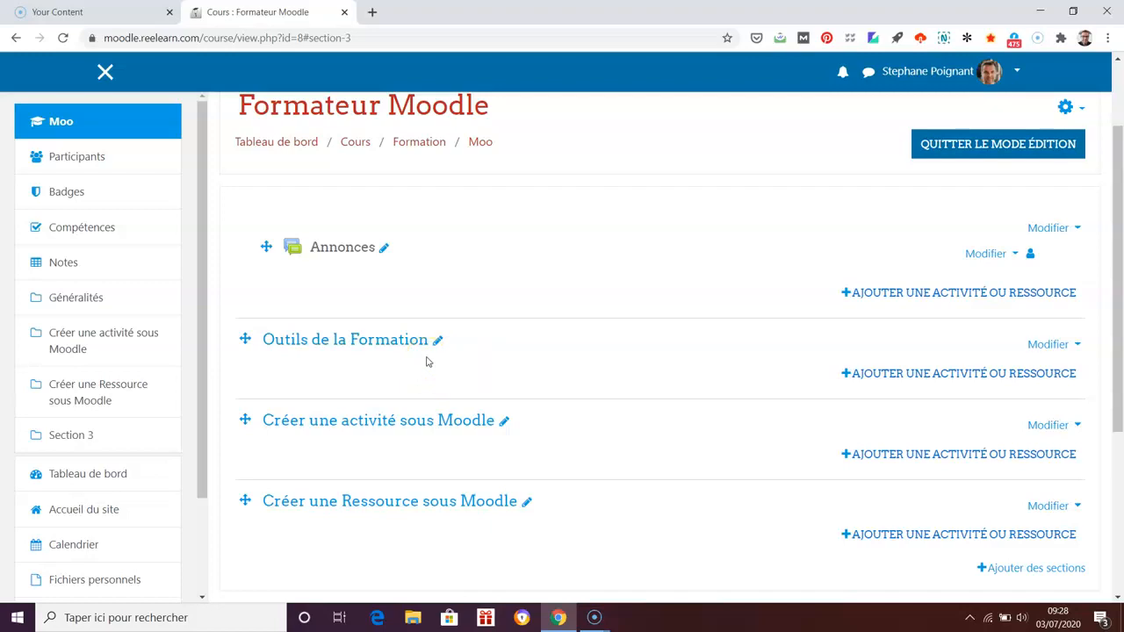
- Read the Chat activity's description and start adding a Chat to the "Outils de la Formation" section
click(994, 374)
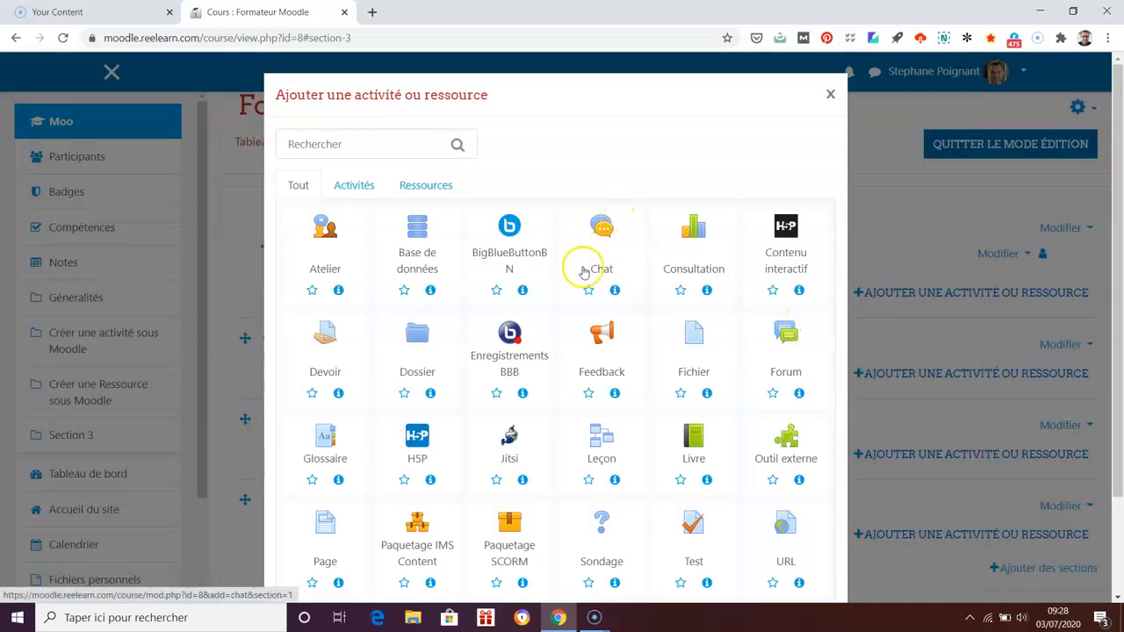
click(615, 290)
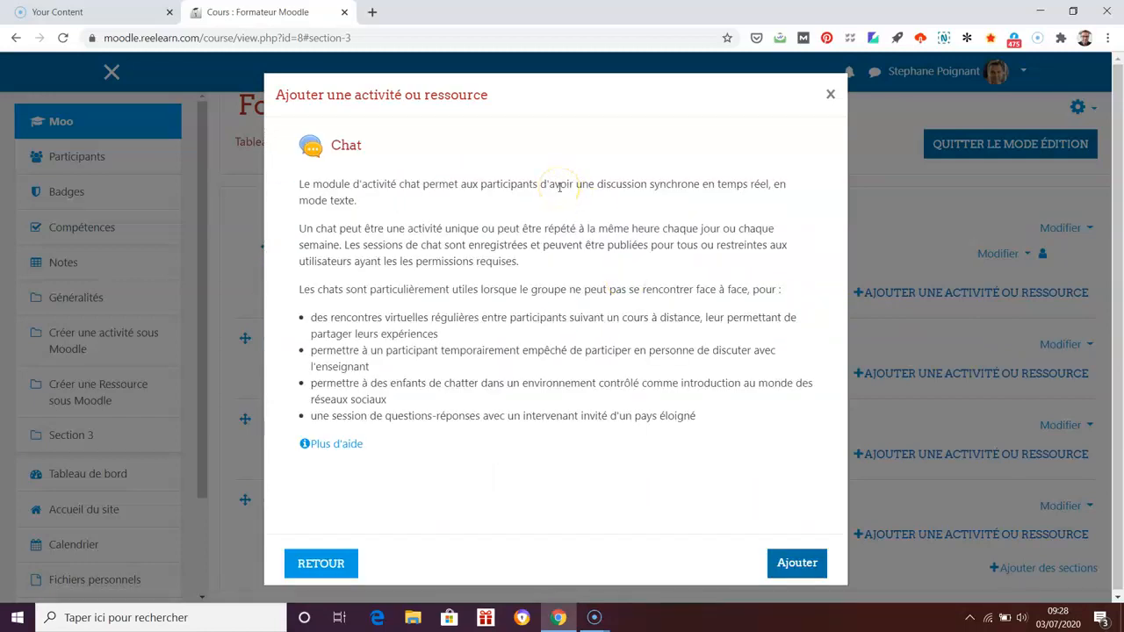
drag(649, 185, 701, 186)
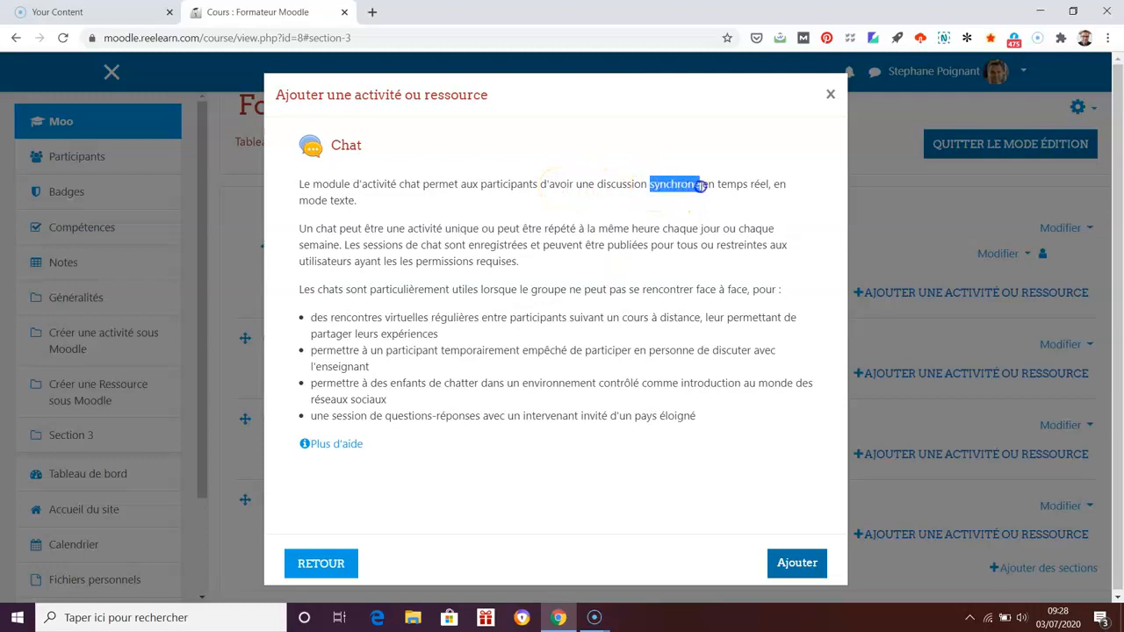
click(675, 184)
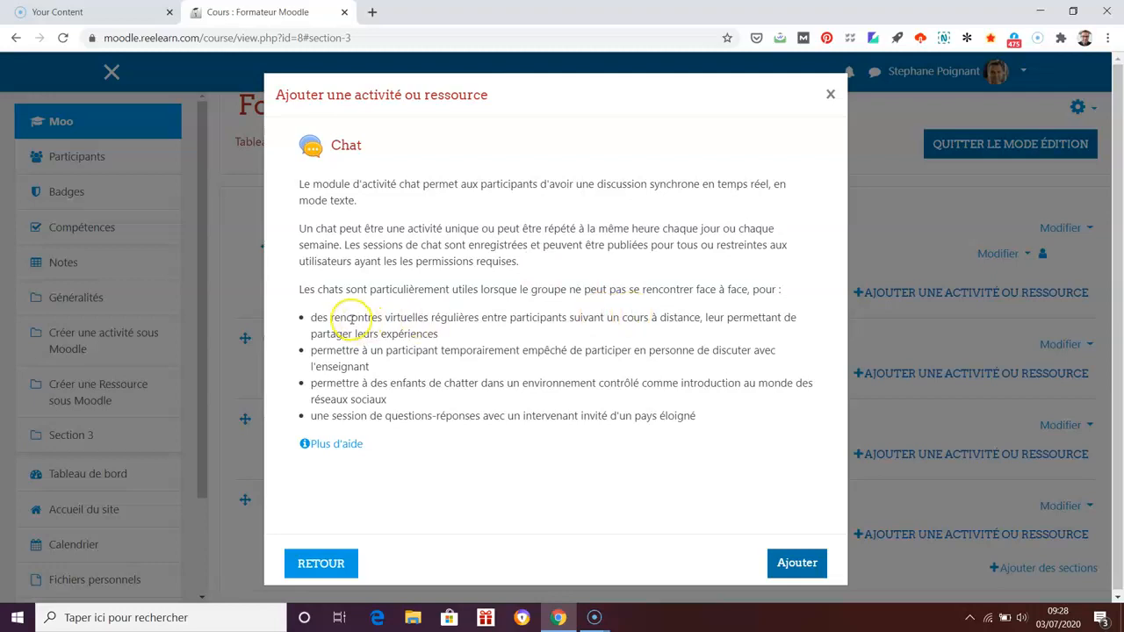
drag(328, 318, 479, 317)
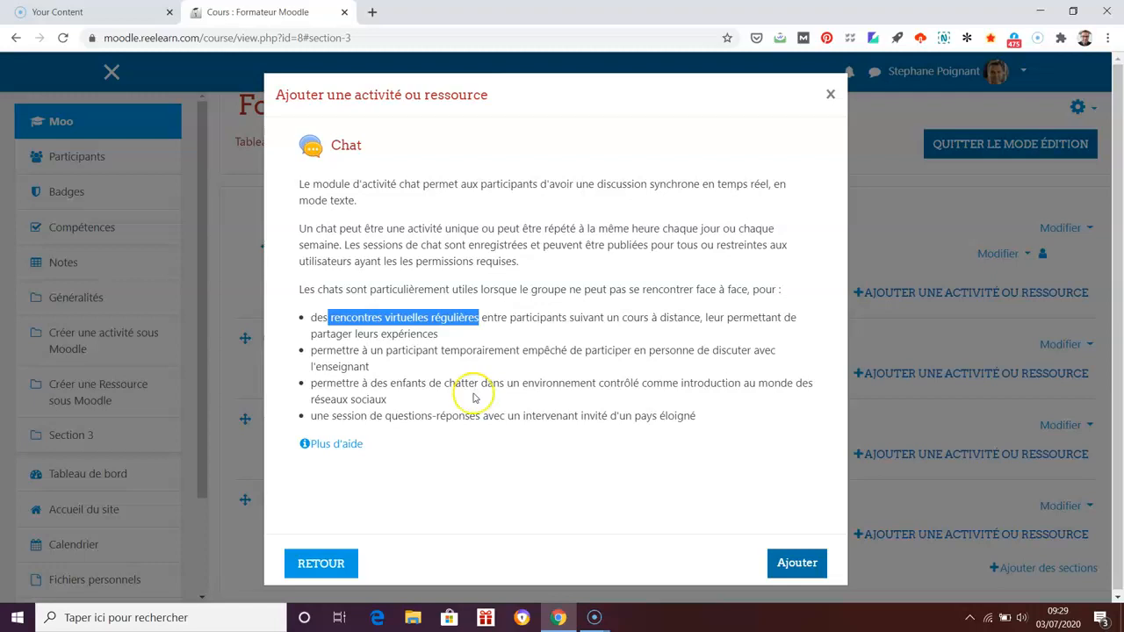
drag(385, 416, 715, 416)
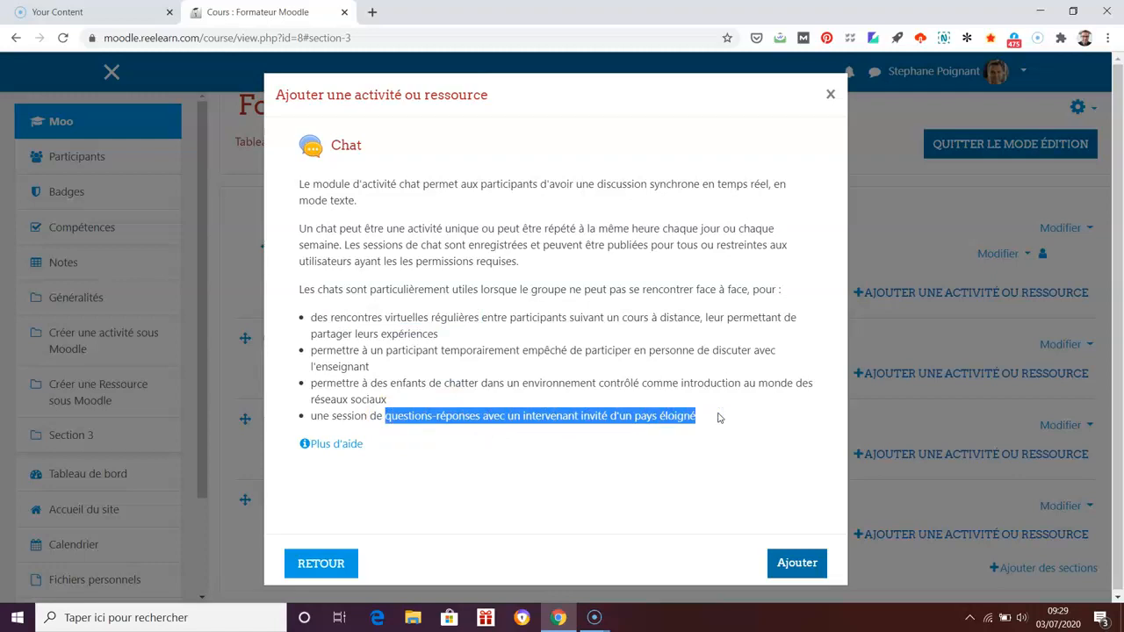
click(800, 566)
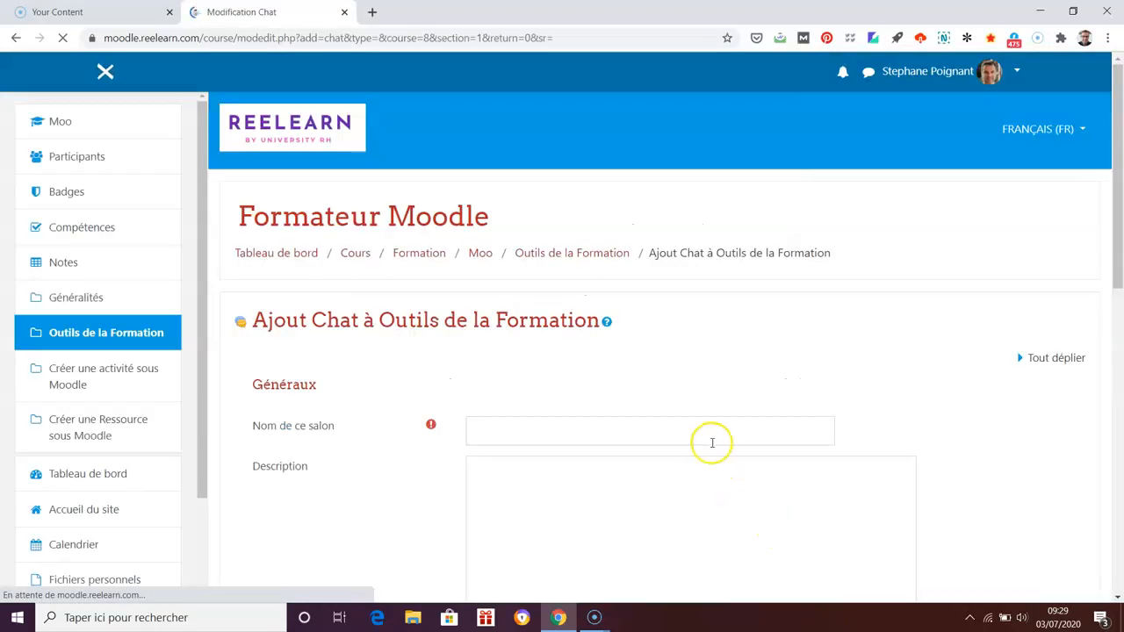
- Name the chat room "Discutons ensemble autour du E-learning"
click(642, 359)
text(Dis)
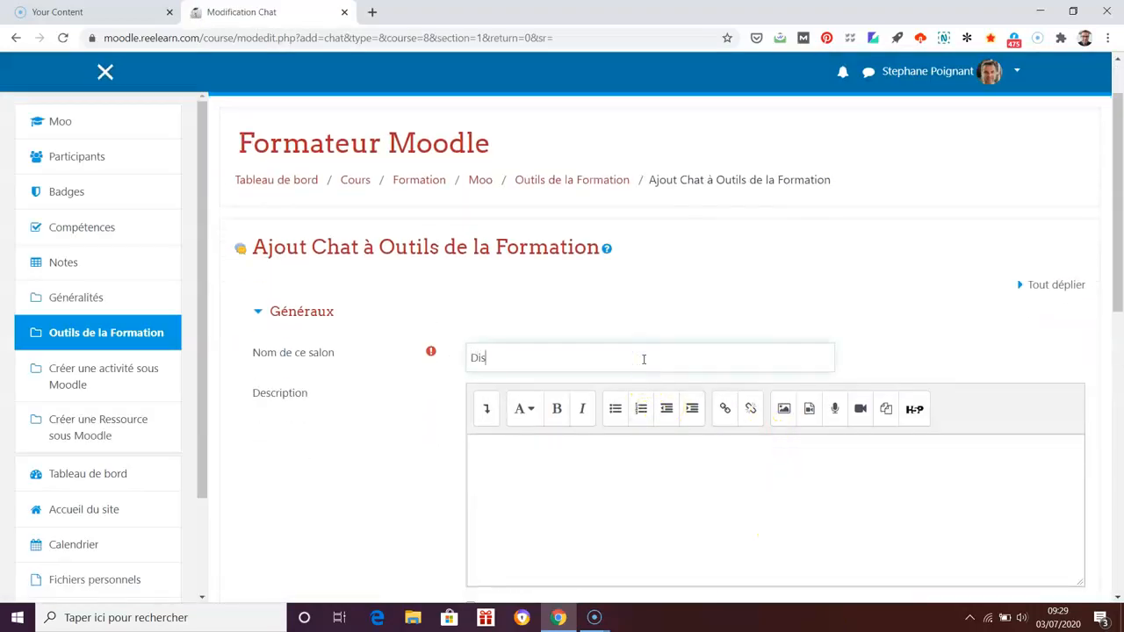
text(cutons ensemble autour du)
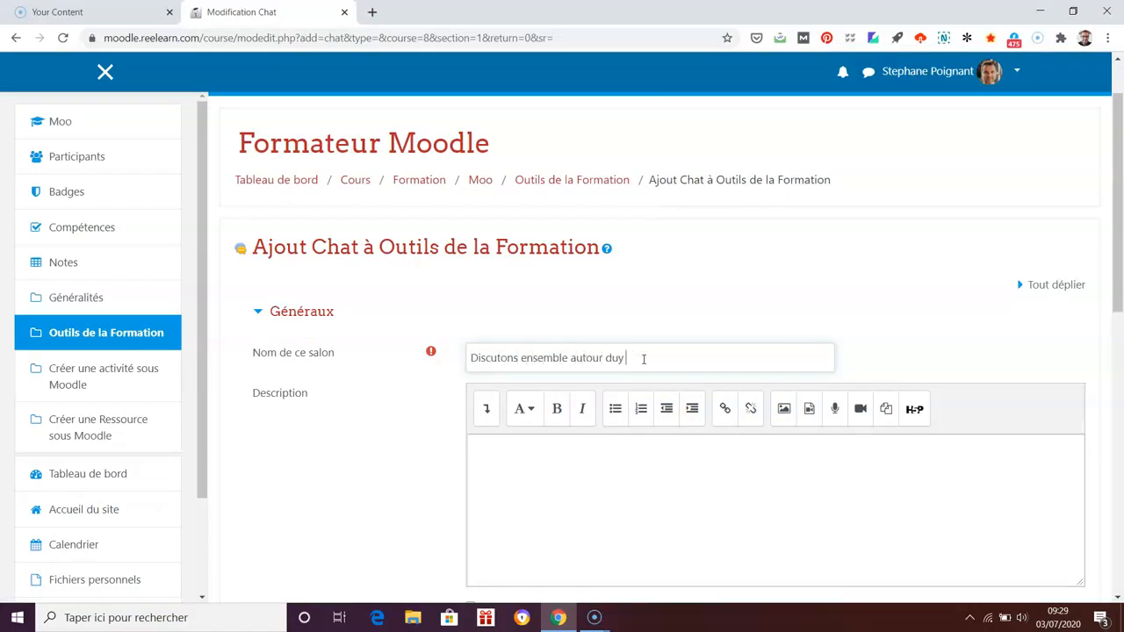
text( E)
- Copy the chat room's name into its description
click(665, 457)
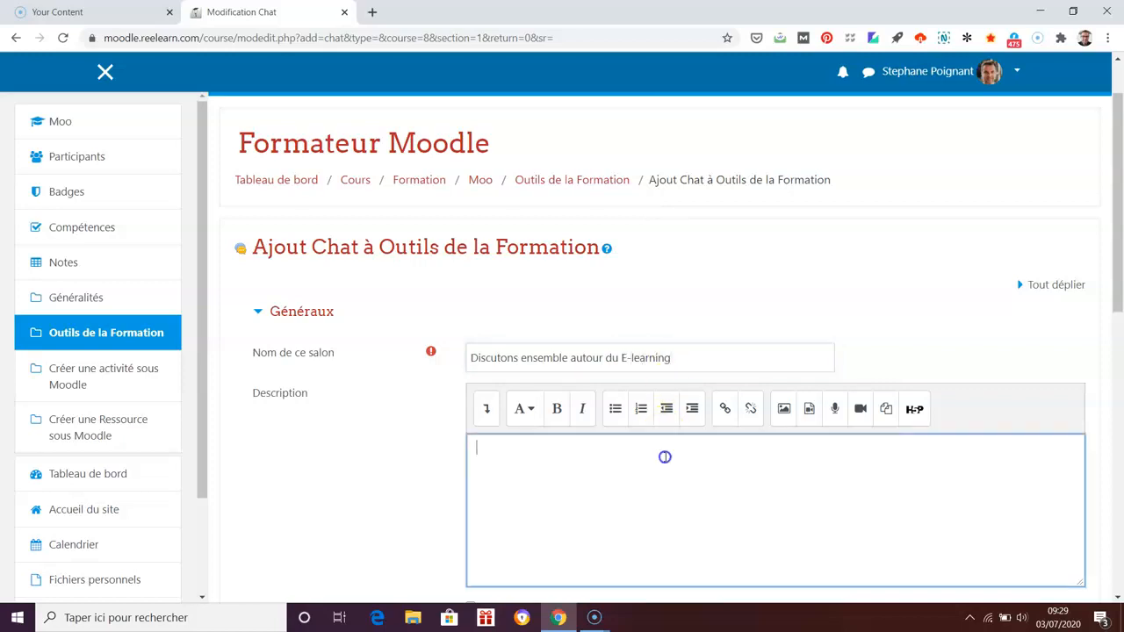
scroll(665, 454, down, 3)
scroll(665, 456, up, 2)
scroll(665, 456, up, 1)
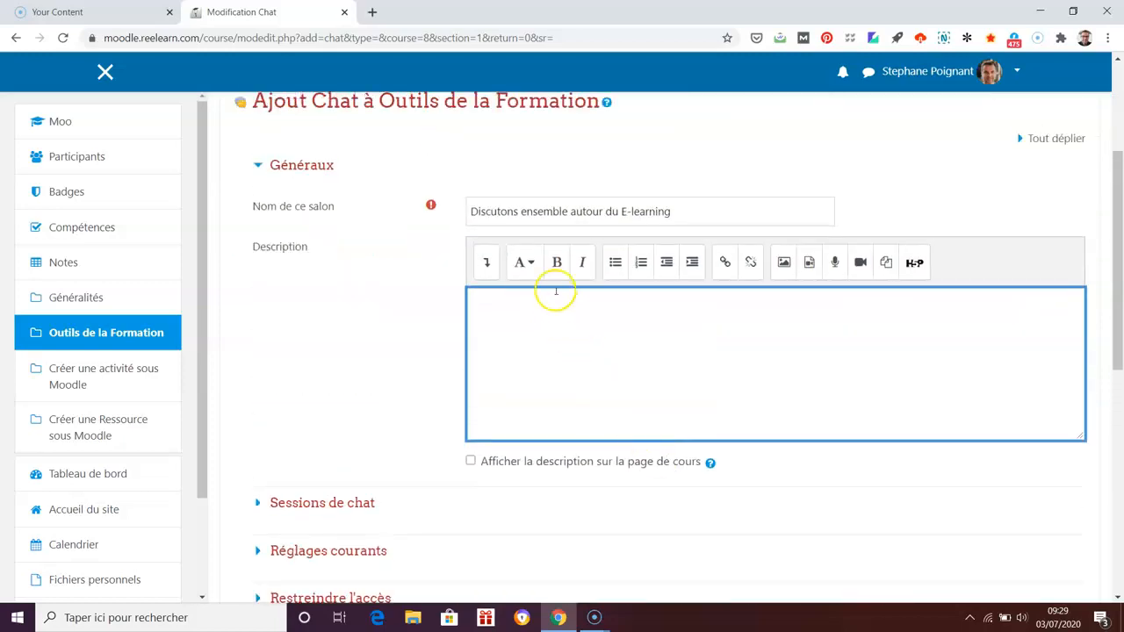
triple_click(569, 216)
key(ctrl+c)
click(595, 304)
key(ctrl+v)
- Save and display the chat activity, and return to the Moo course page to check it in its section
scroll(818, 437, down, 3)
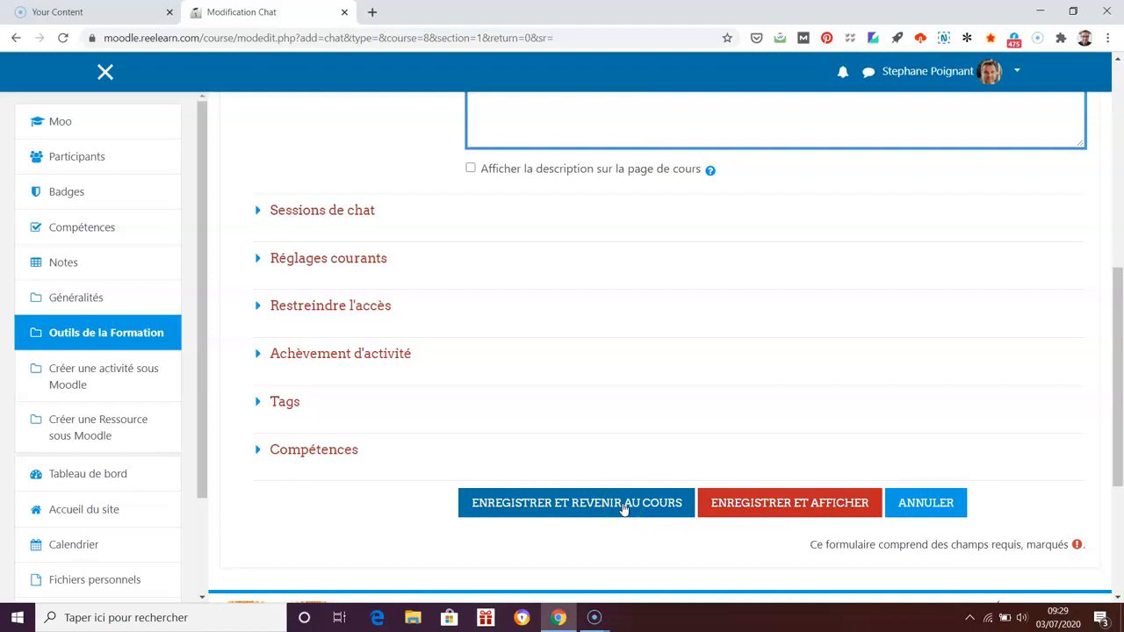
click(812, 506)
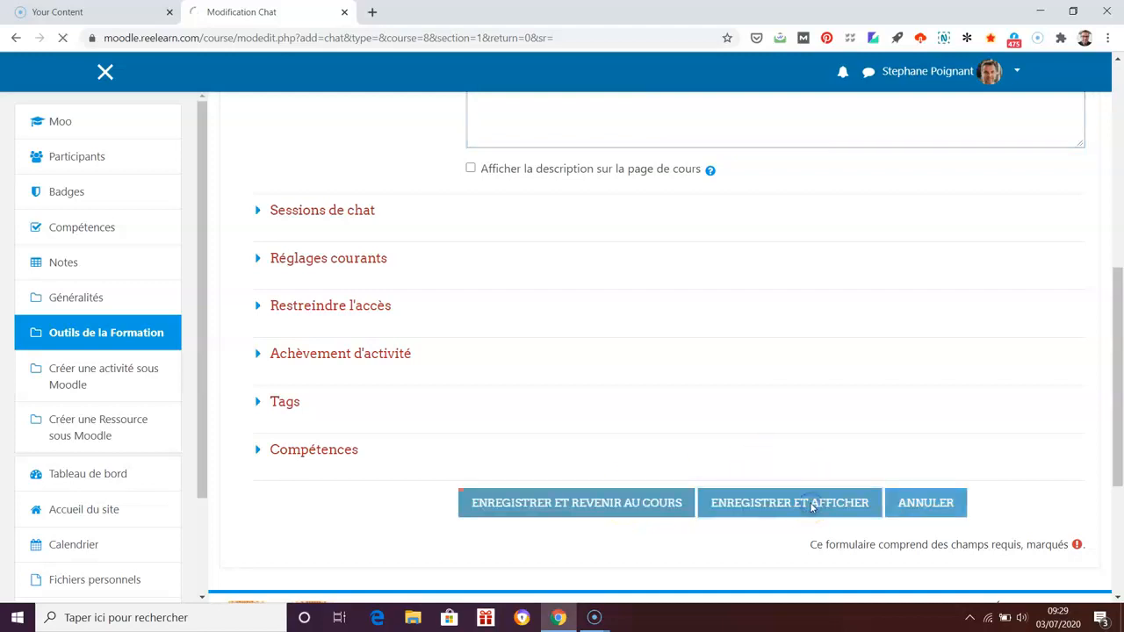
scroll(902, 404, down, 1)
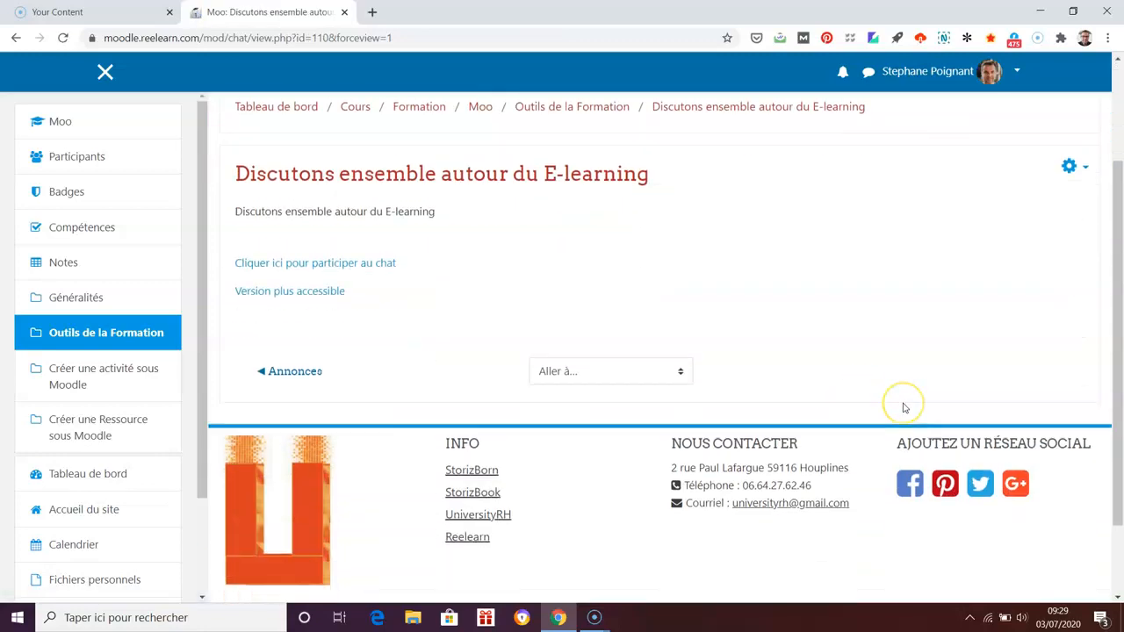
scroll(903, 408, up, 1)
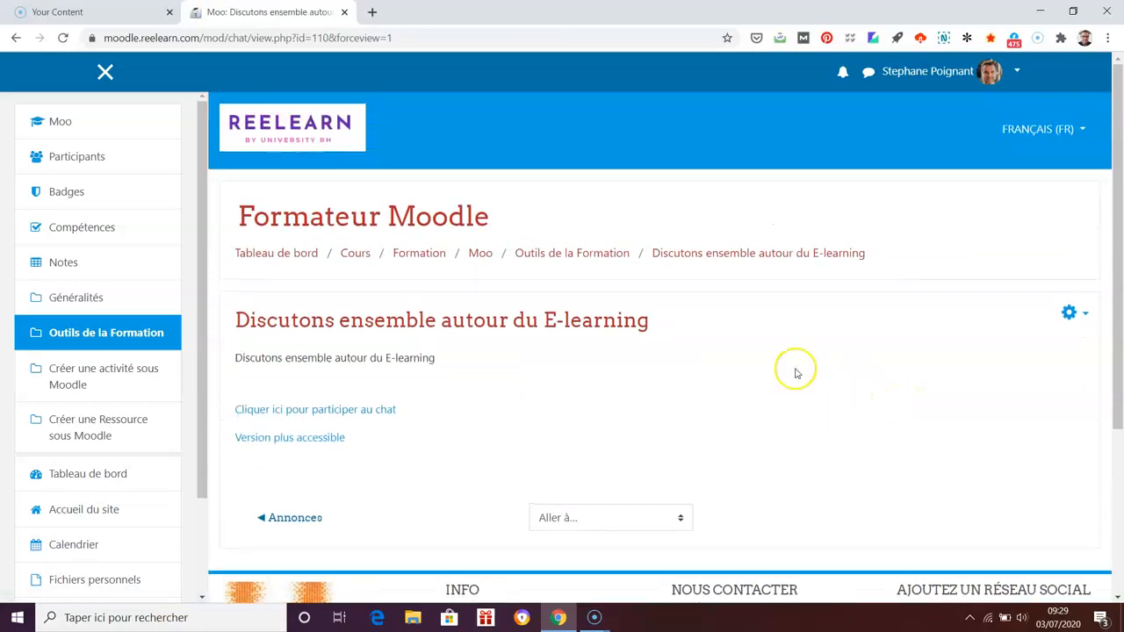
click(481, 253)
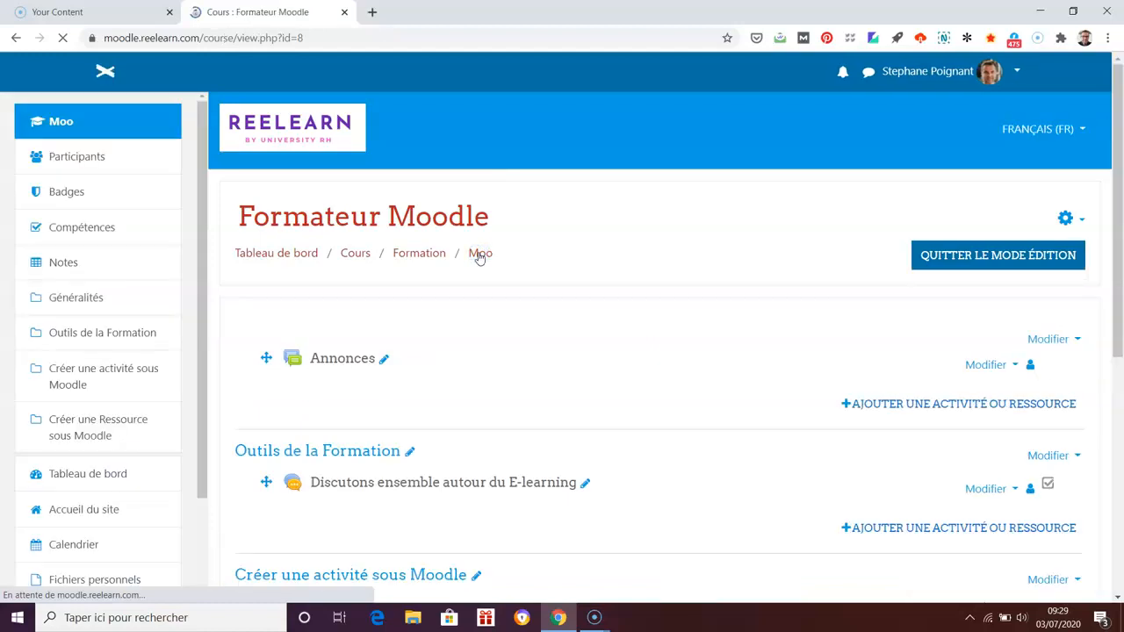
scroll(702, 413, down, 2)
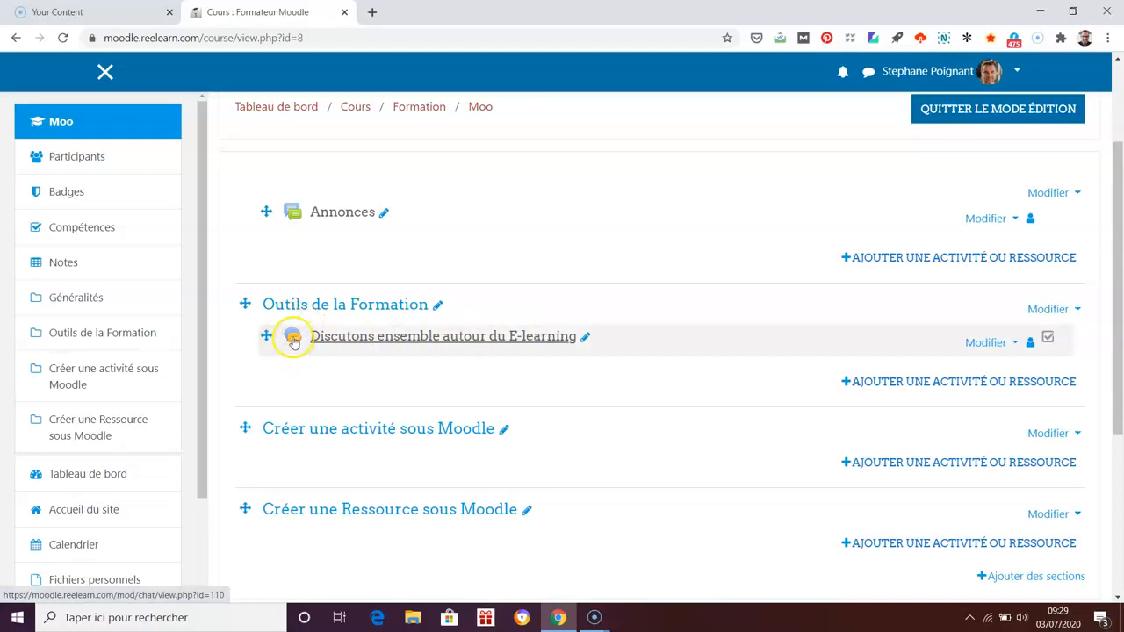
- Leave the course's editing mode and open the "Discutons ensemble autour du E-learning" chat activity
click(981, 108)
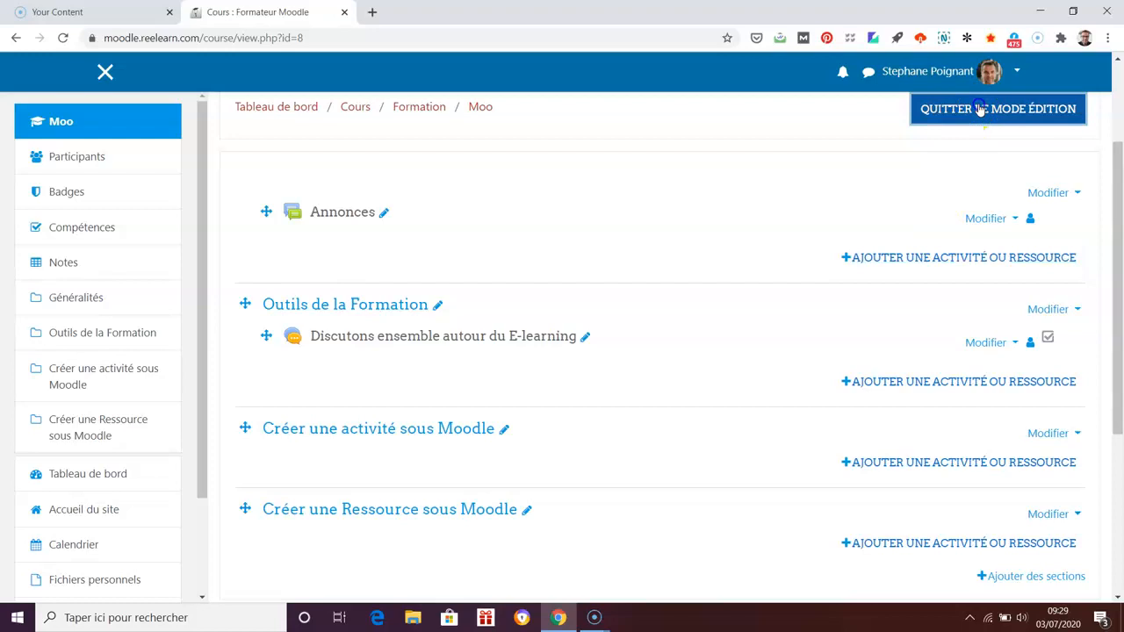
scroll(768, 368, down, 2)
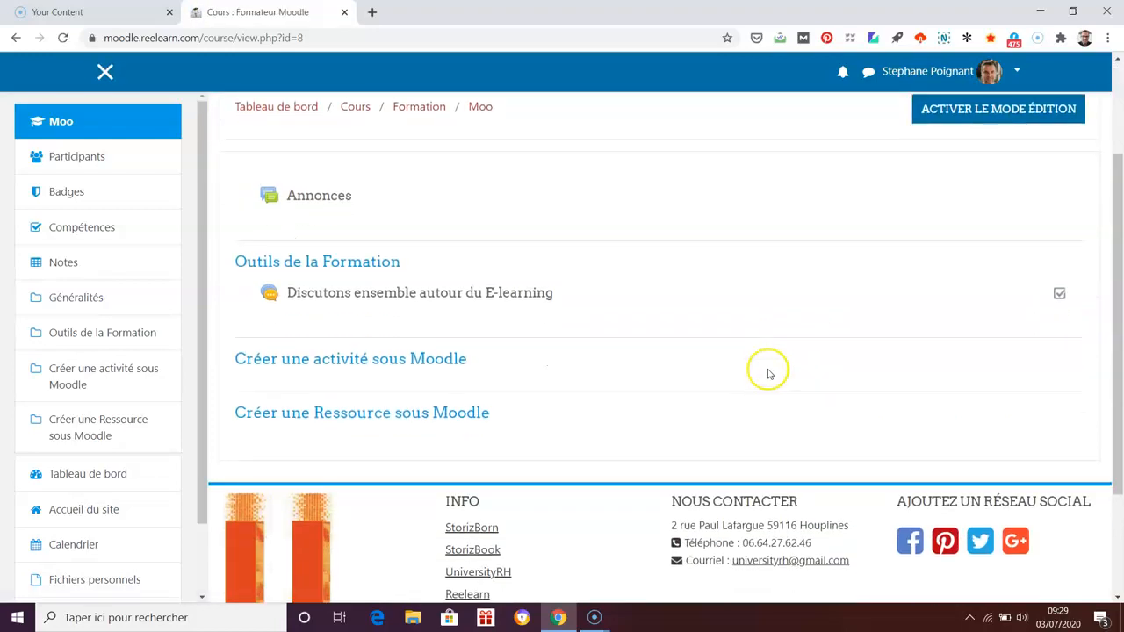
click(467, 299)
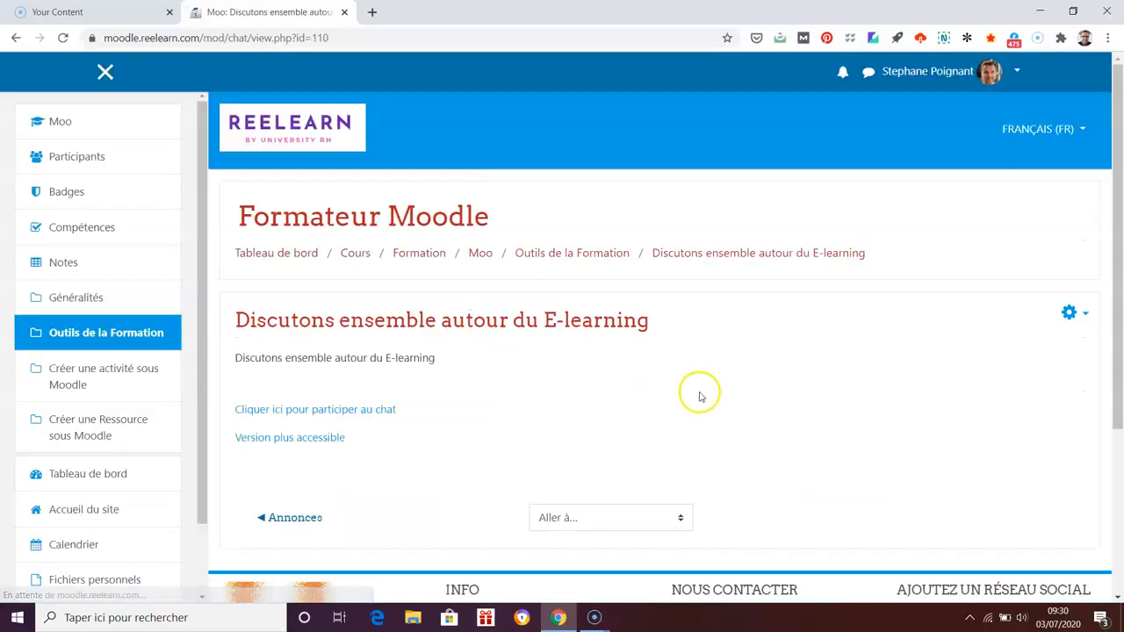
- Join the chat, send the messages "Bonjour", "comment allez vous ?" and "etc etc", and close the chat window
click(288, 410)
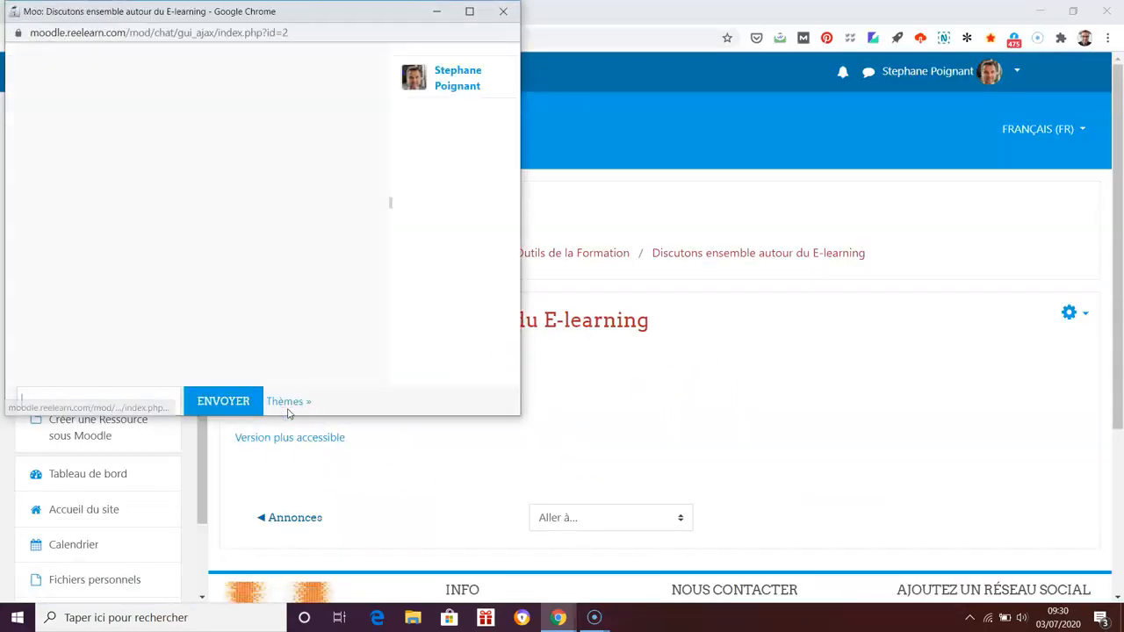
click(140, 392)
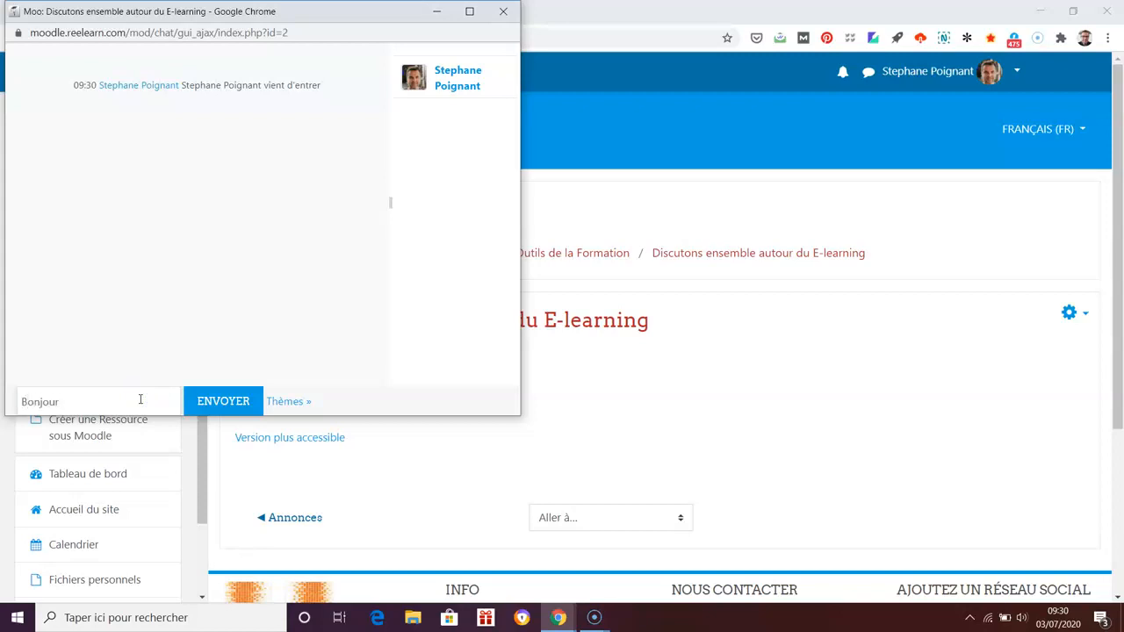
key(Return)
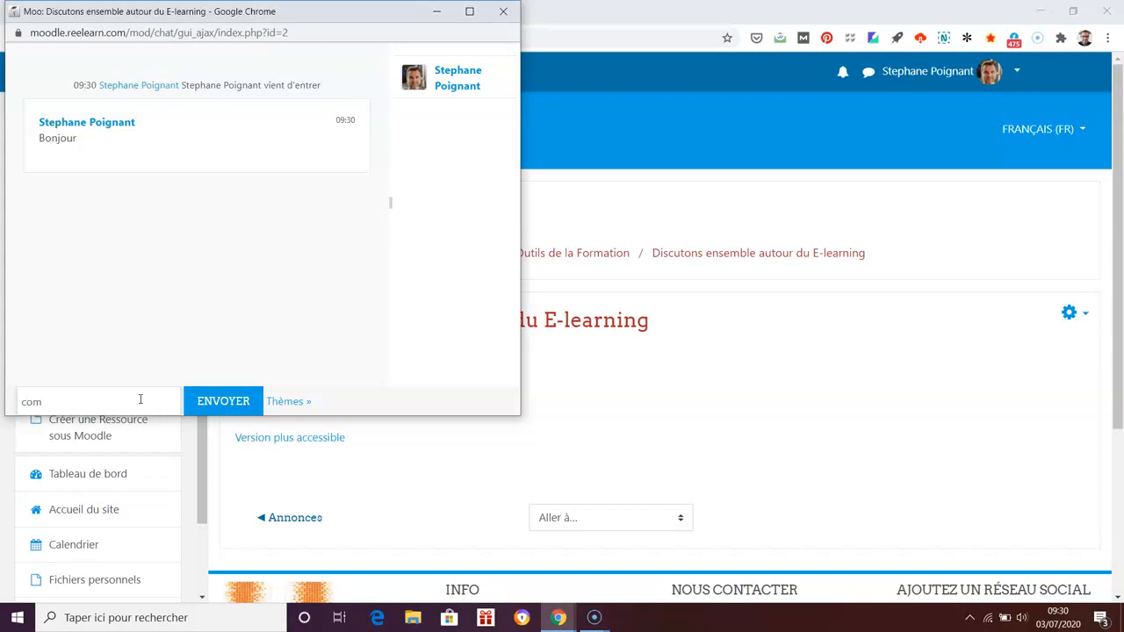
text(comment allez vous ?)
key(Return)
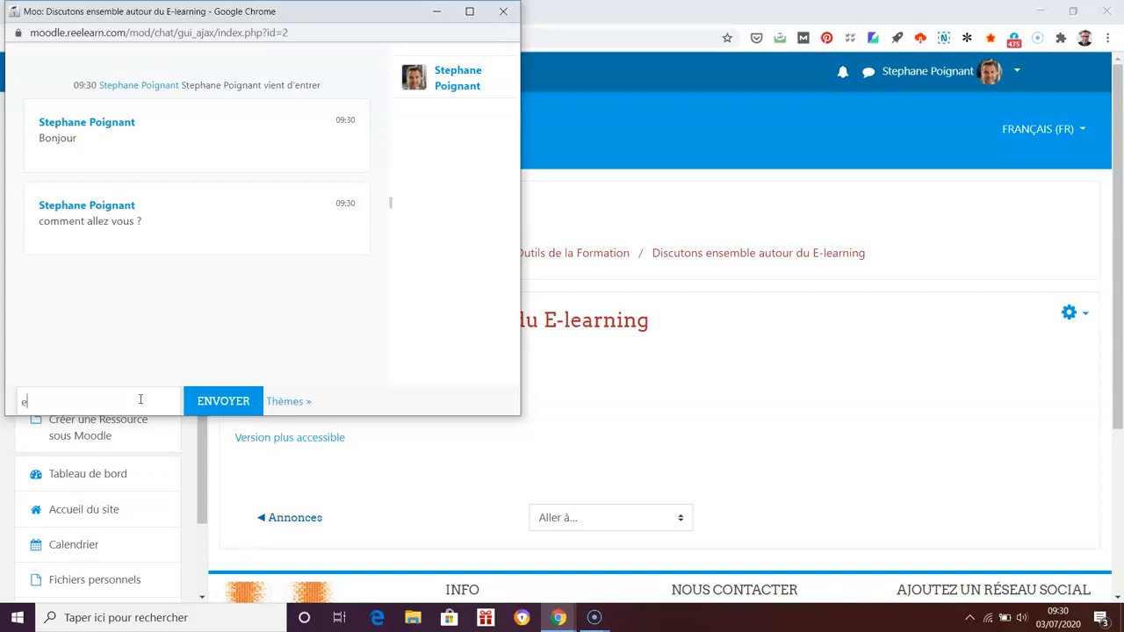
key(Return)
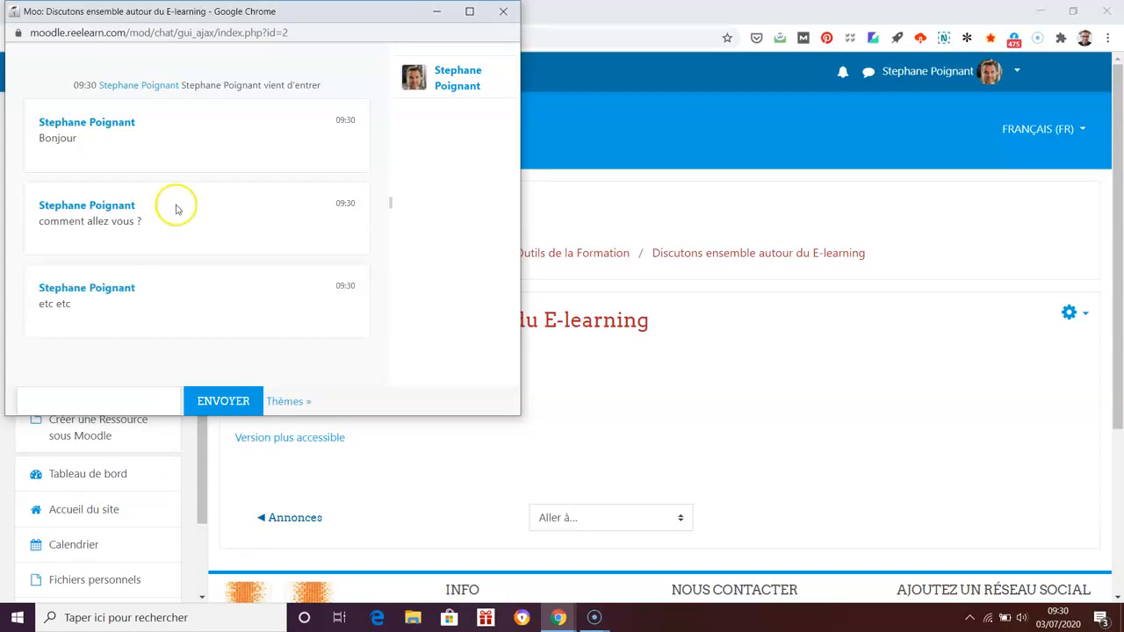
click(502, 10)
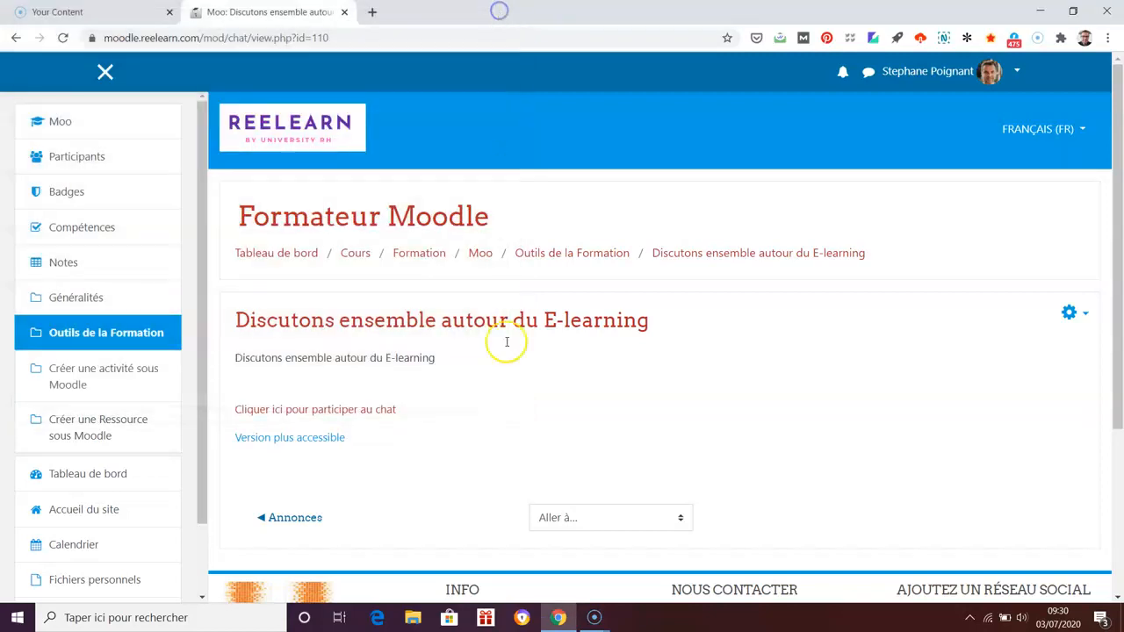
- Open the more accessible version of the chat, send "Bonjour à tous ..." and close its window
click(308, 440)
click(152, 244)
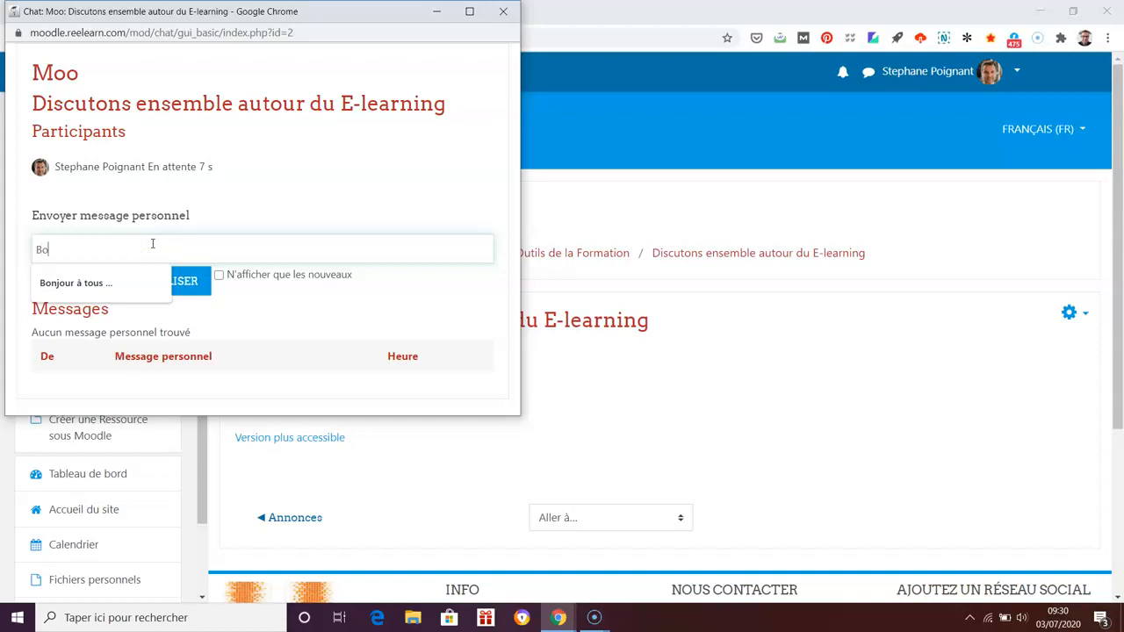
text(Bonjour à tous ...)
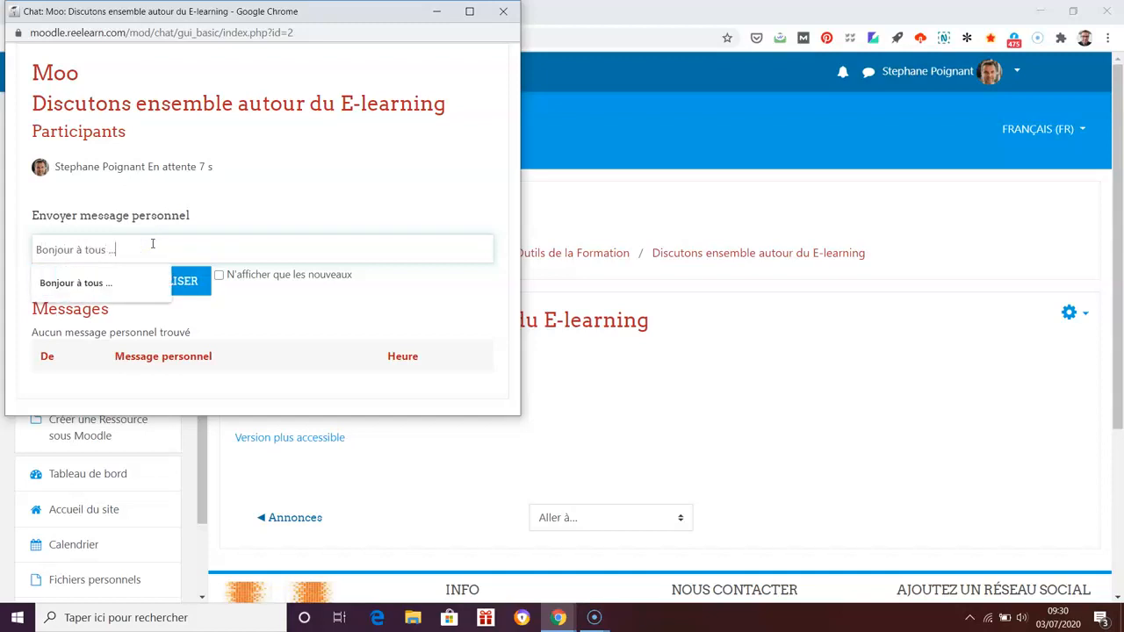
key(Return)
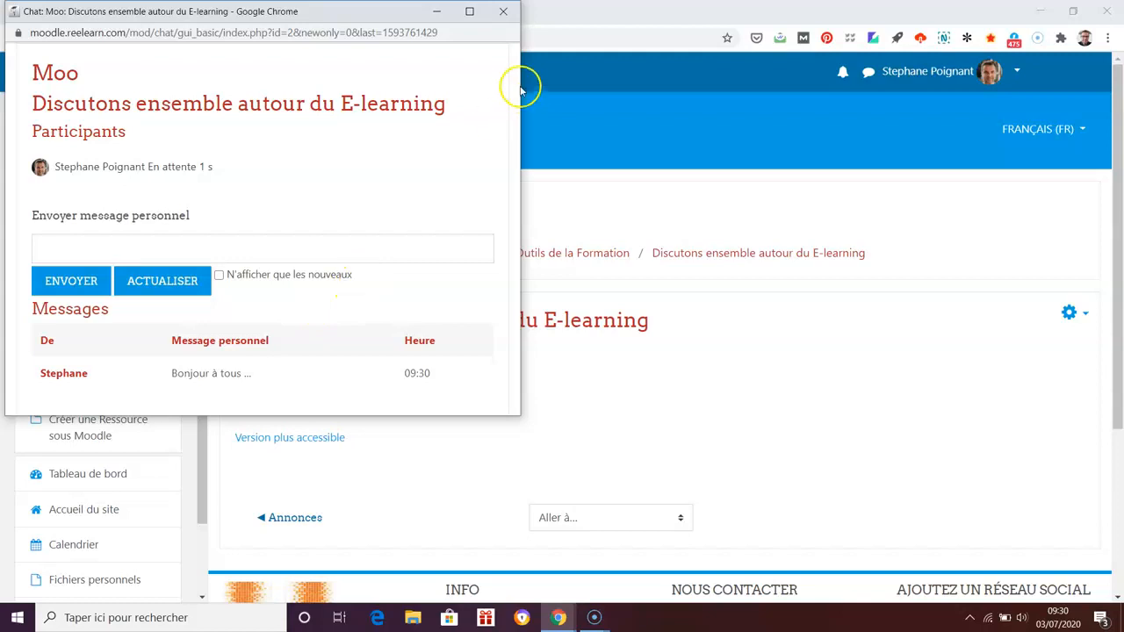
click(503, 11)
- Return from the chat activity to the Moo course page and view its sections
scroll(853, 452, down, 1)
scroll(984, 371, up, 1)
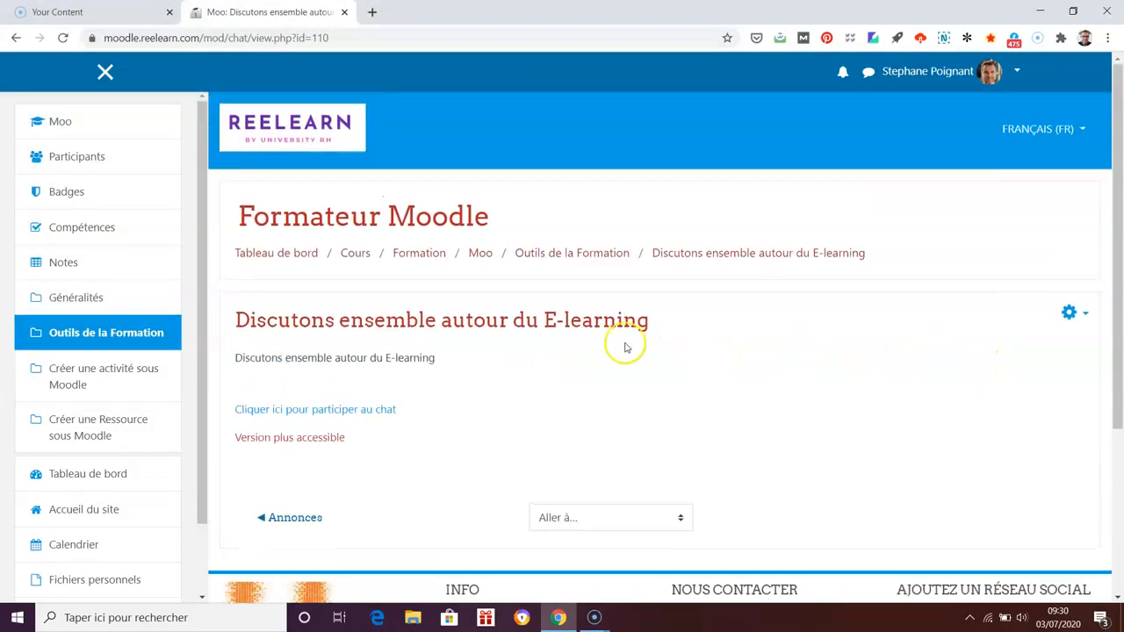
click(482, 255)
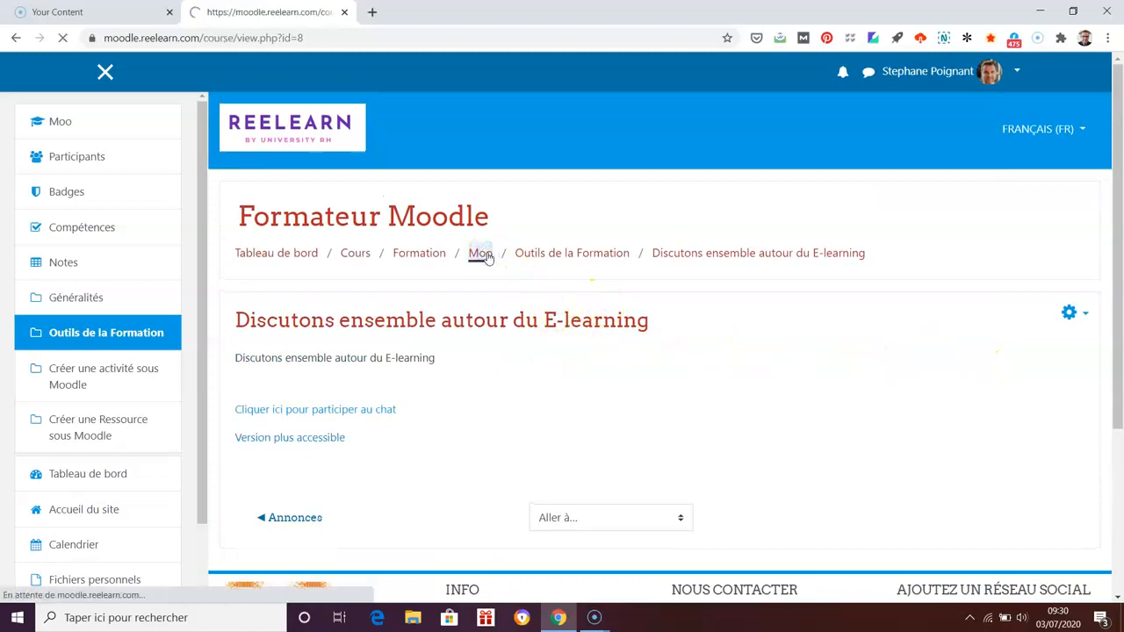
scroll(694, 402, down, 1)
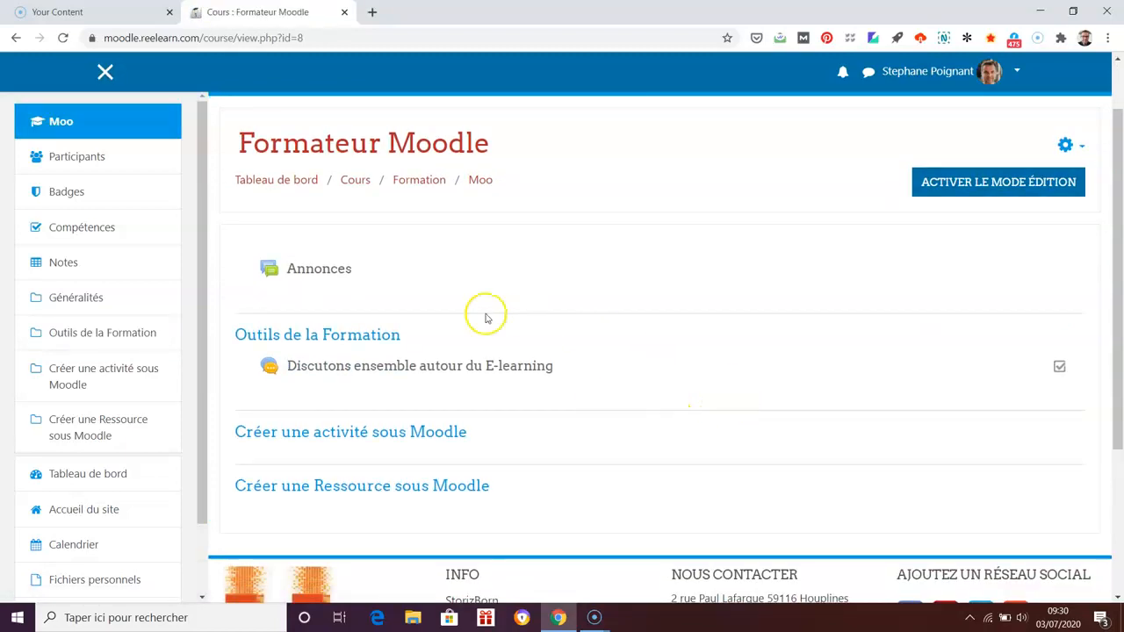